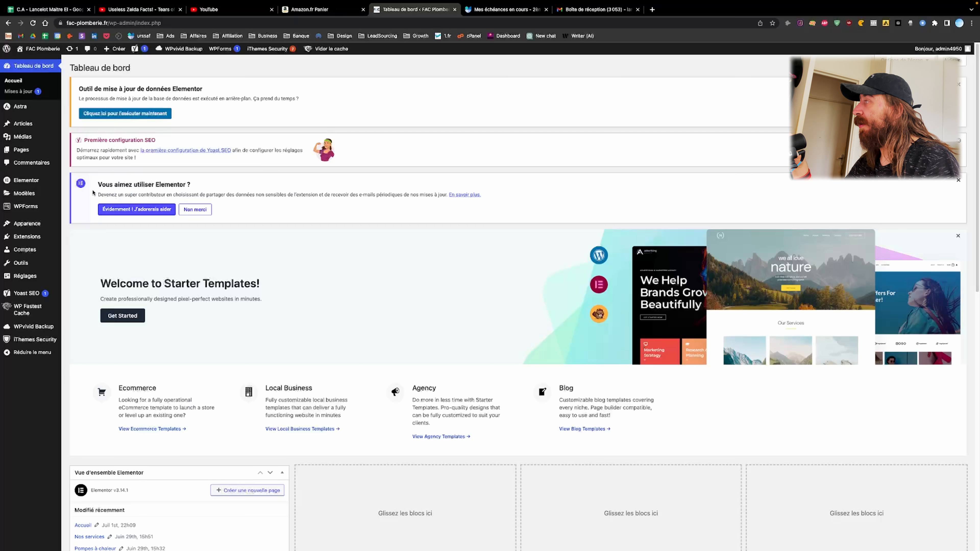
Search the plugin directory for 'wp form' from the Add Plugins page
mouse_move(45, 178)
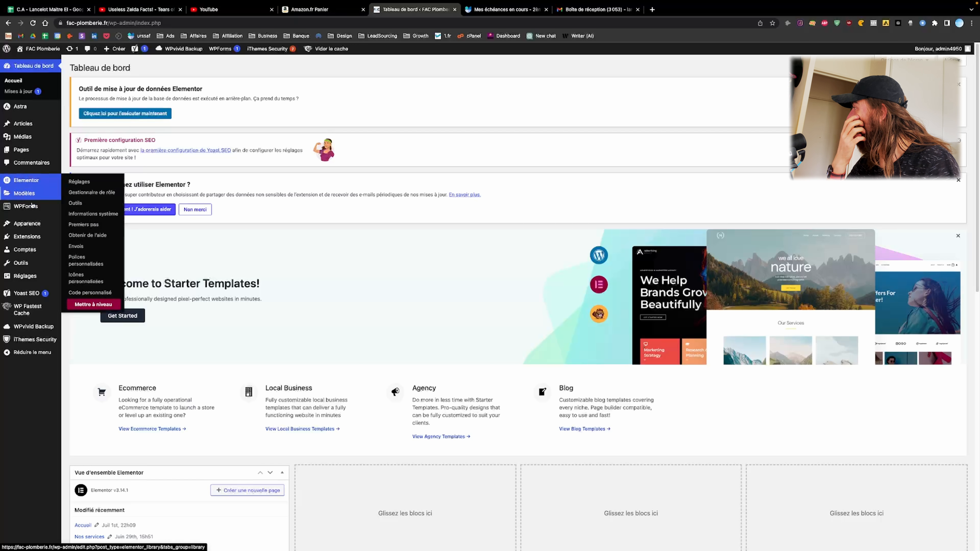
mouse_move(34, 228)
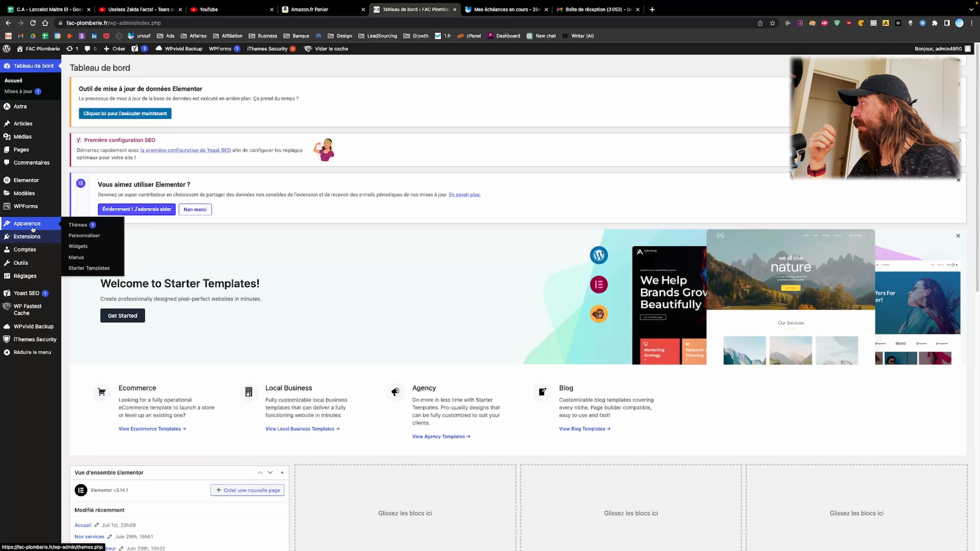
mouse_move(29, 208)
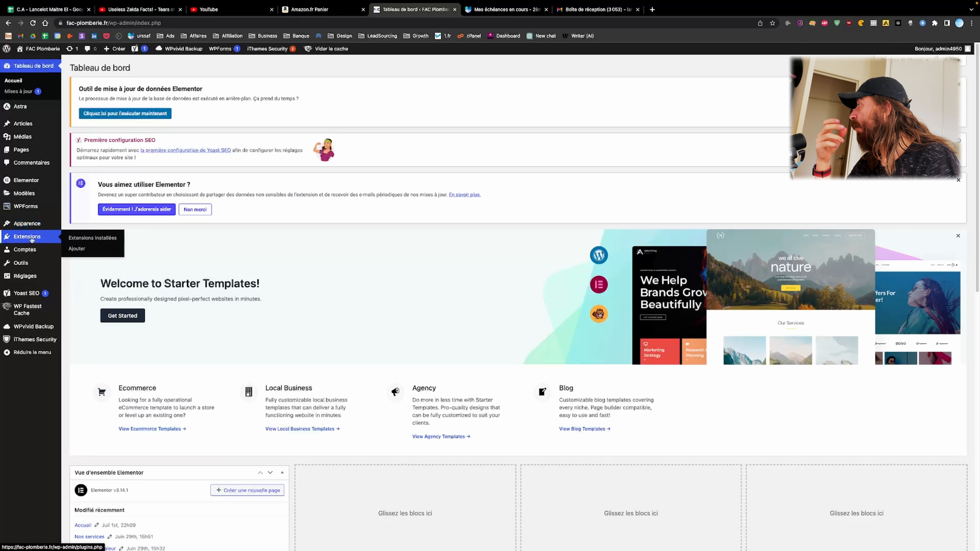
left_click(77, 249)
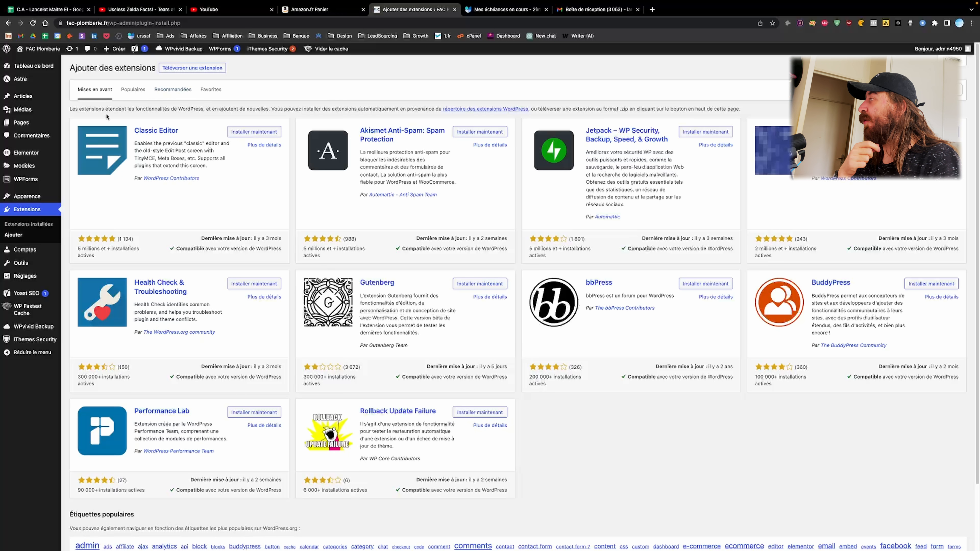
left_click(921, 90)
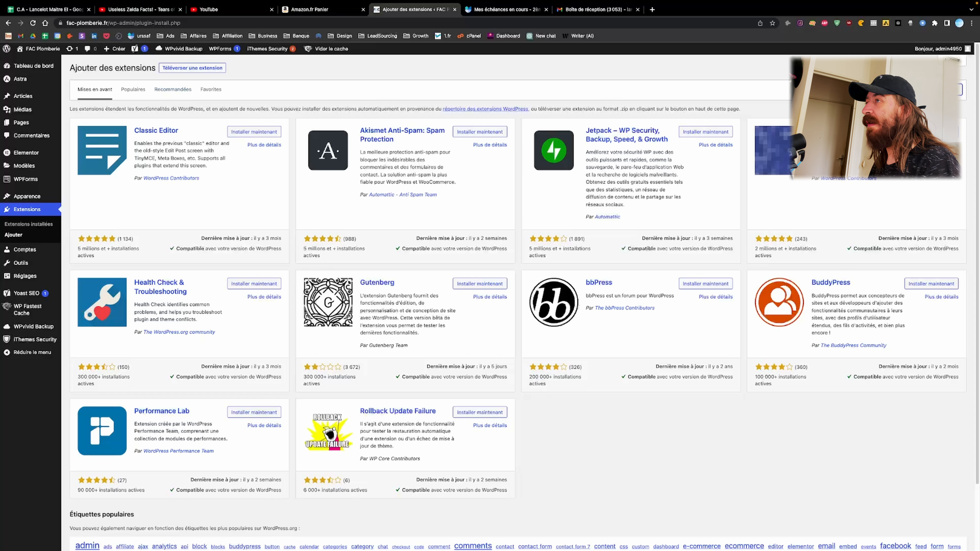
type("wp form")
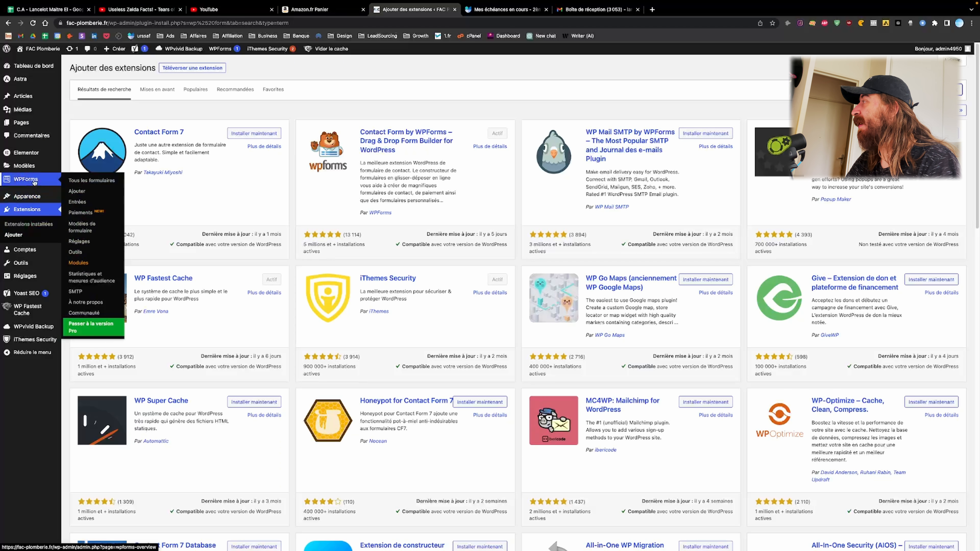
Show all WPForms forms, listing Contact Form 1 and Formulaire de contact simple
left_click(100, 186)
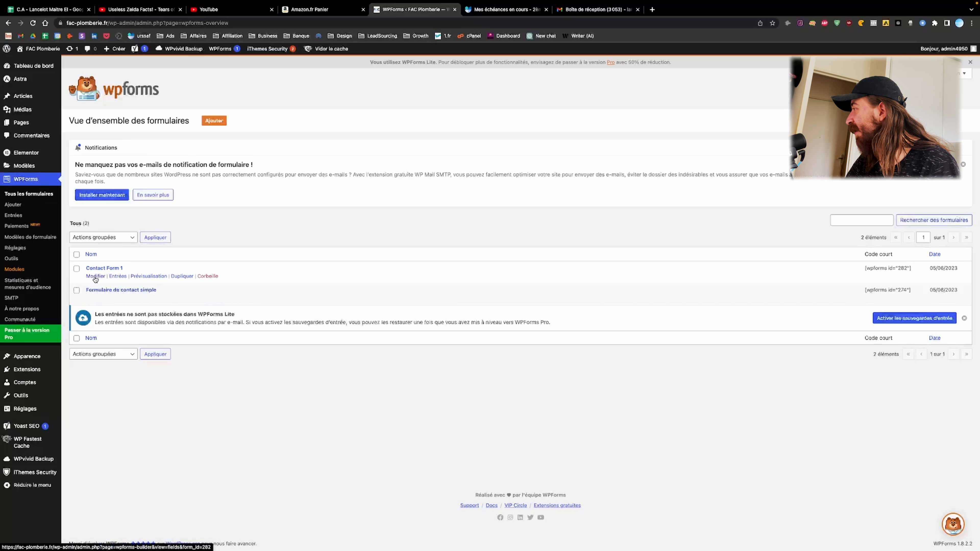
Open Contact Form 1 in the builder and add Ligne de texte, Choix multiple and E-mail fields
left_click(96, 277)
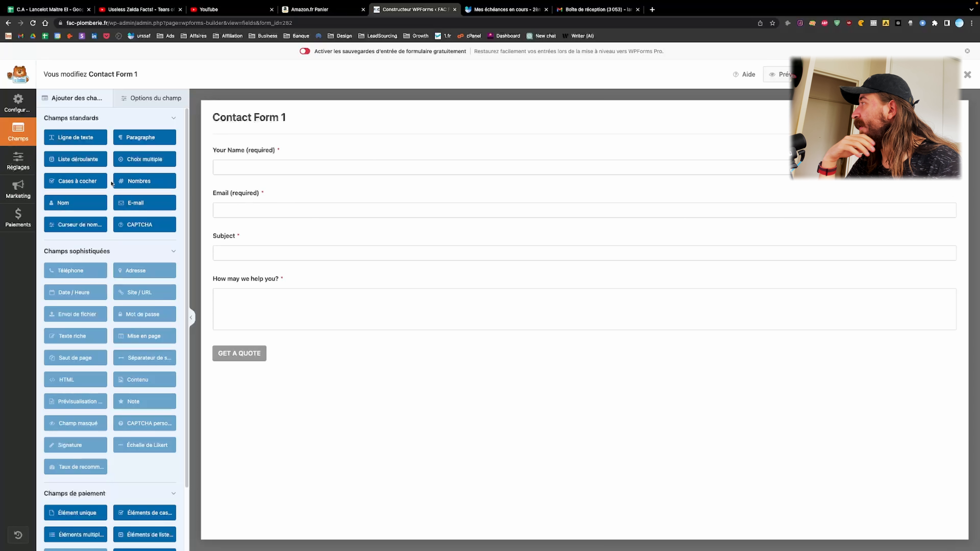
left_click_drag(88, 146, 222, 186)
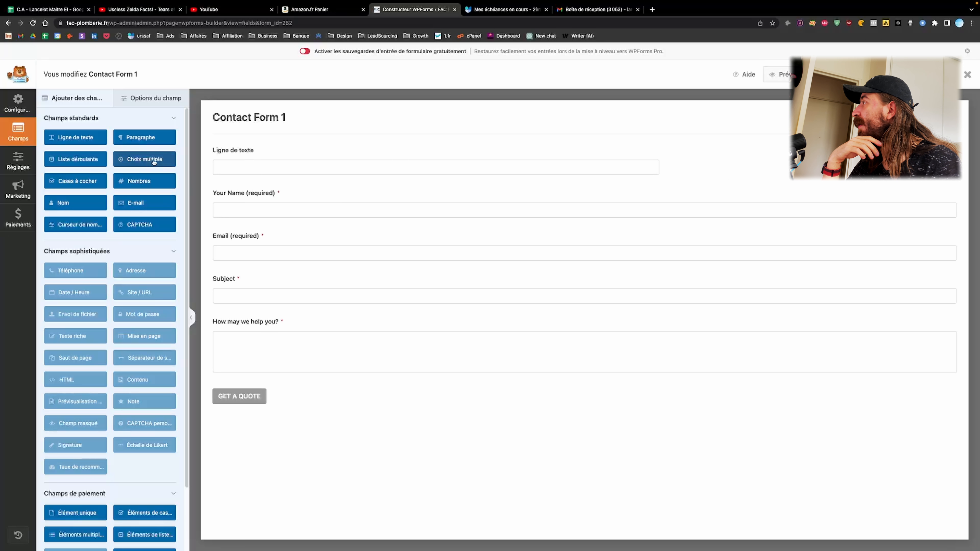
left_click_drag(153, 161, 301, 196)
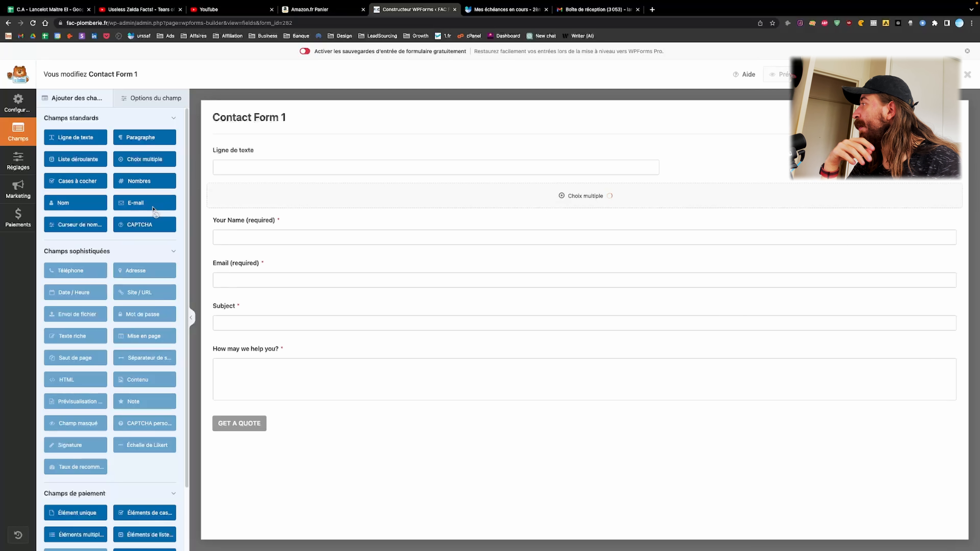
left_click_drag(154, 209, 269, 294)
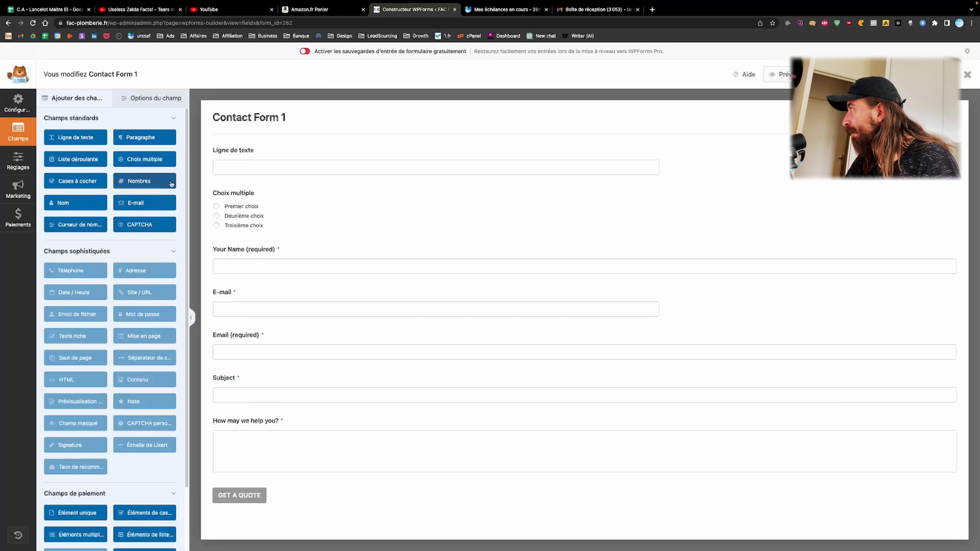
Attempt a Stripe credit card field, dismiss its warning, and delete the extra E-mail field
scroll(168, 193, "down", 2)
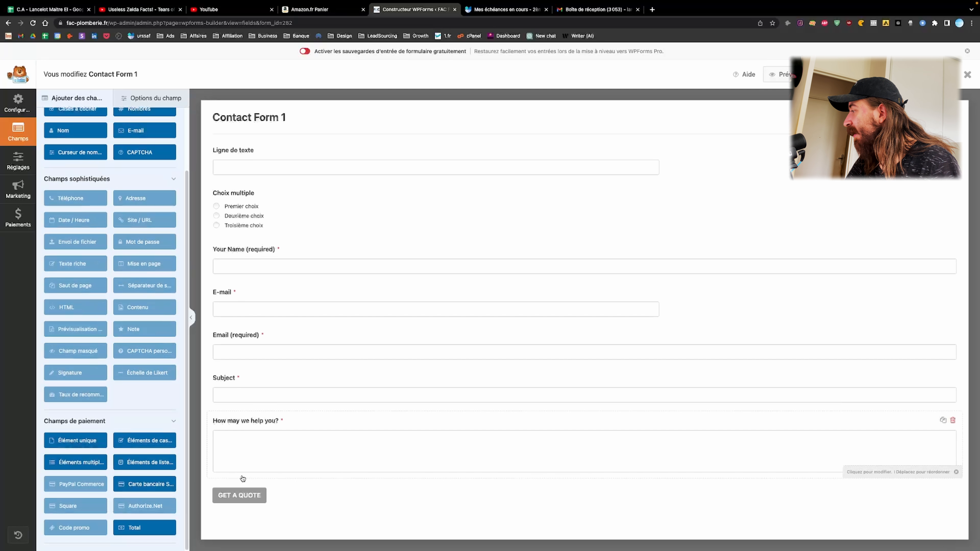
left_click(157, 488)
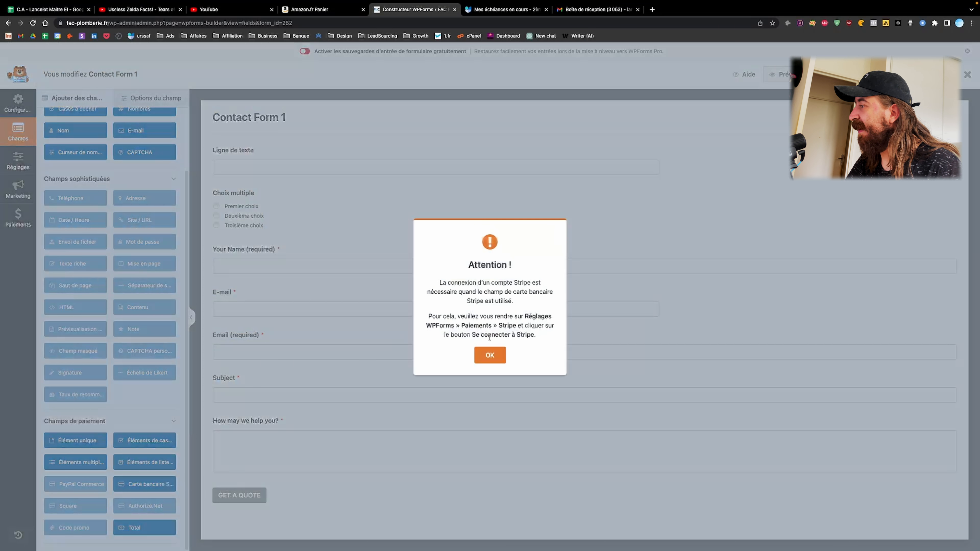
left_click(491, 355)
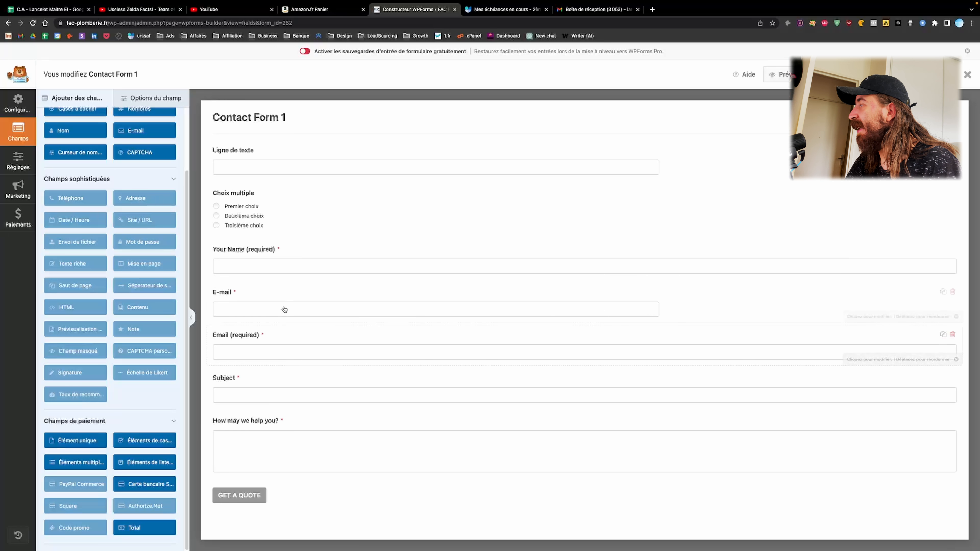
left_click(953, 293)
left_click(477, 323)
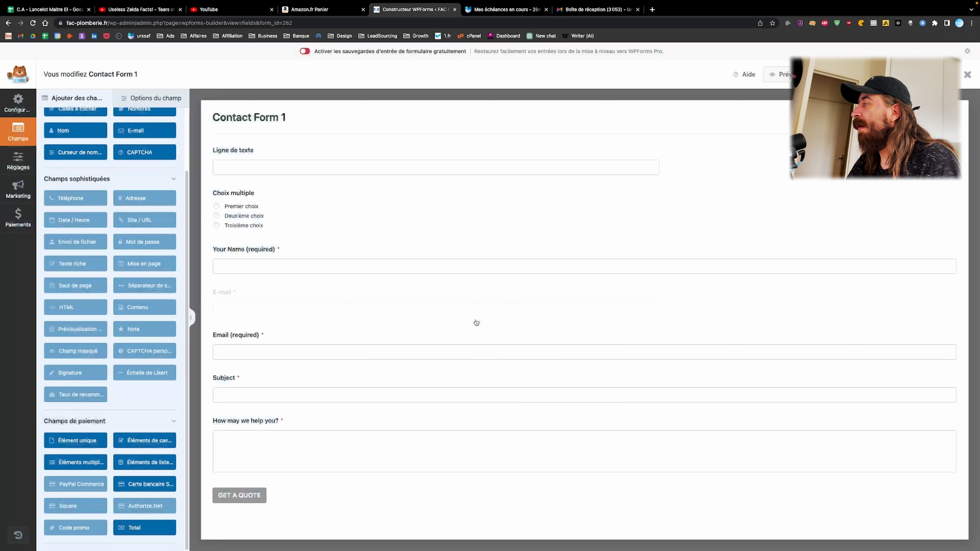
scroll(115, 317, "up", 3)
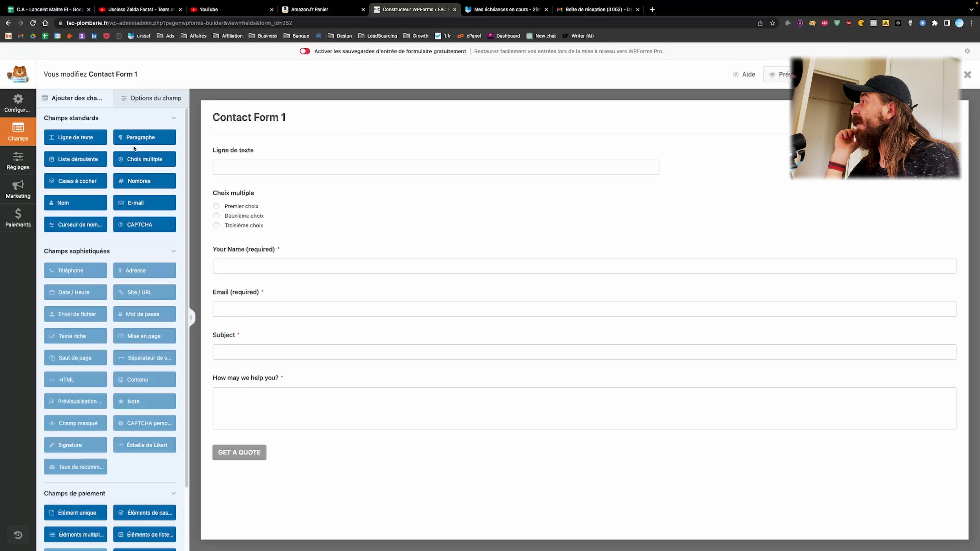
Delete the Ligne de texte and Choix multiple fields, confirming each deletion
left_click(954, 150)
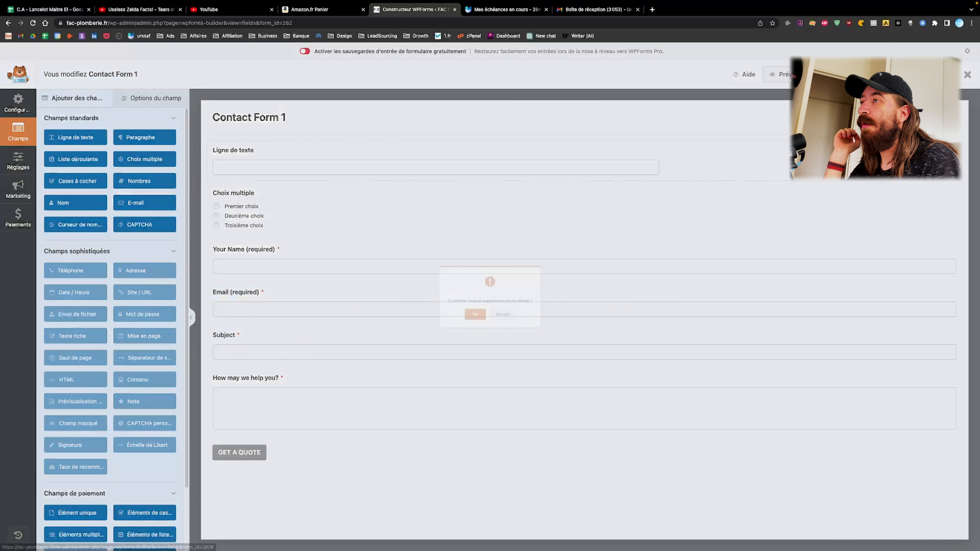
left_click(468, 325)
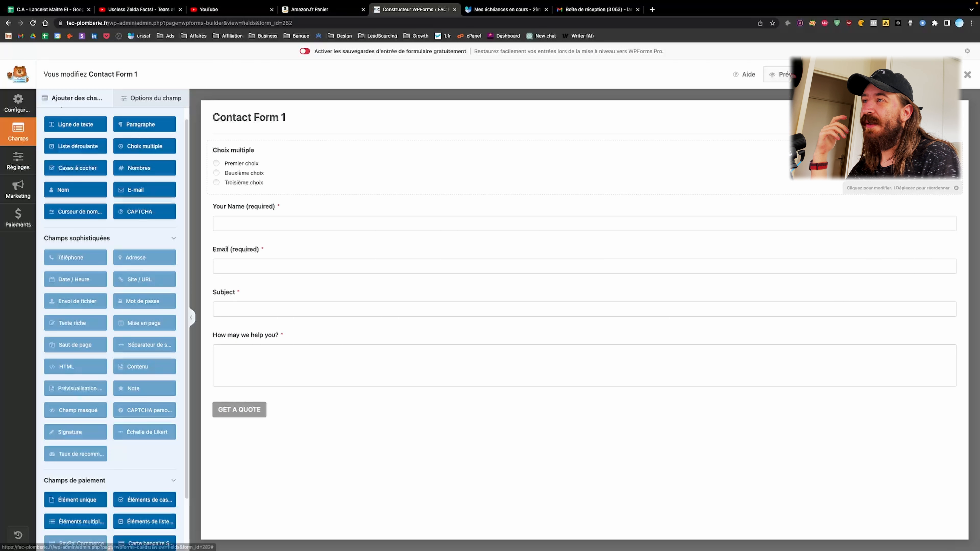
left_click(953, 150)
left_click(469, 320)
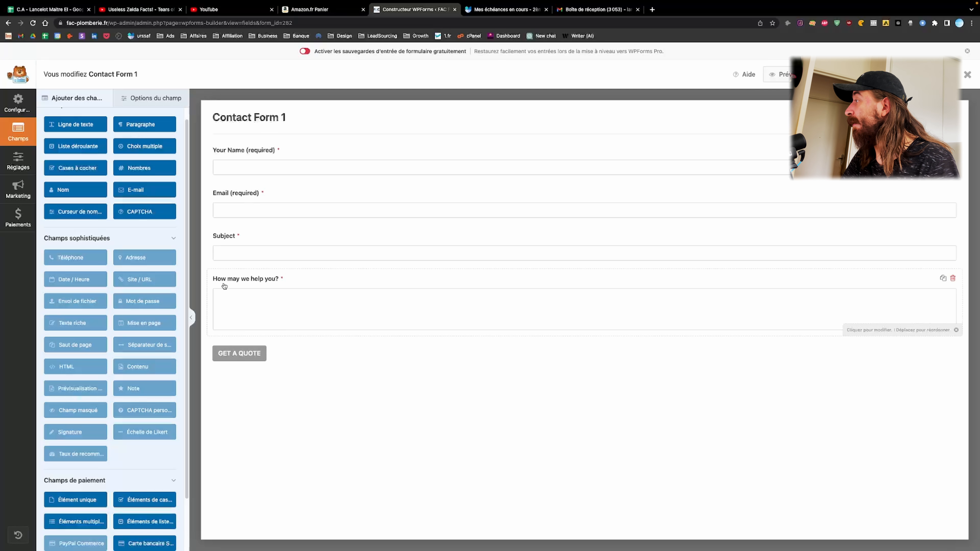
Give the How may we help you? field the description 'erererrer', then go to form settings
left_click(264, 307)
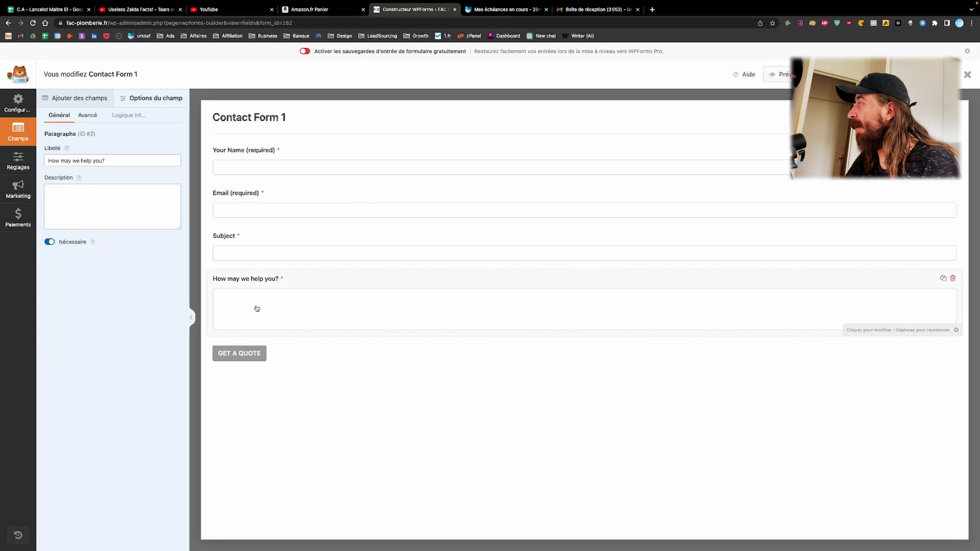
left_click(116, 215)
type("er")
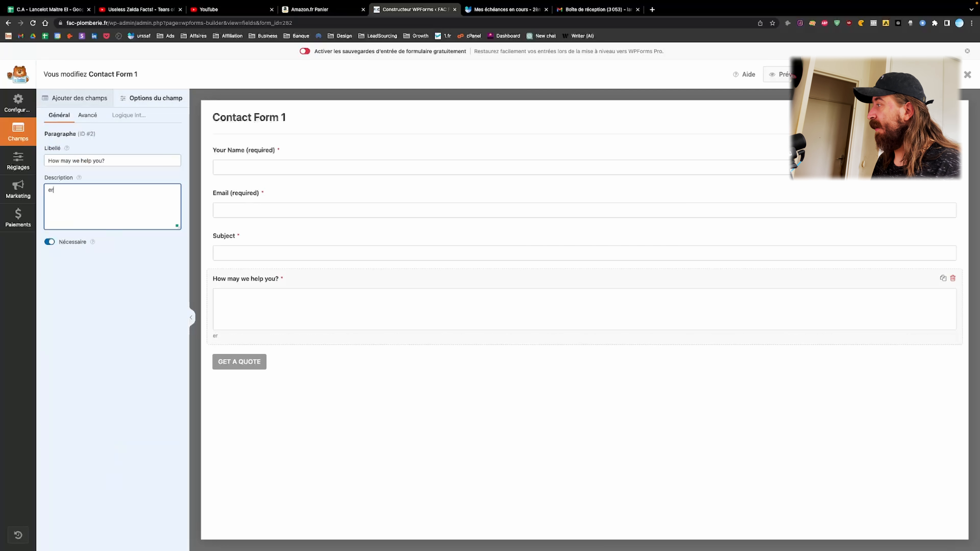
type("ererrer")
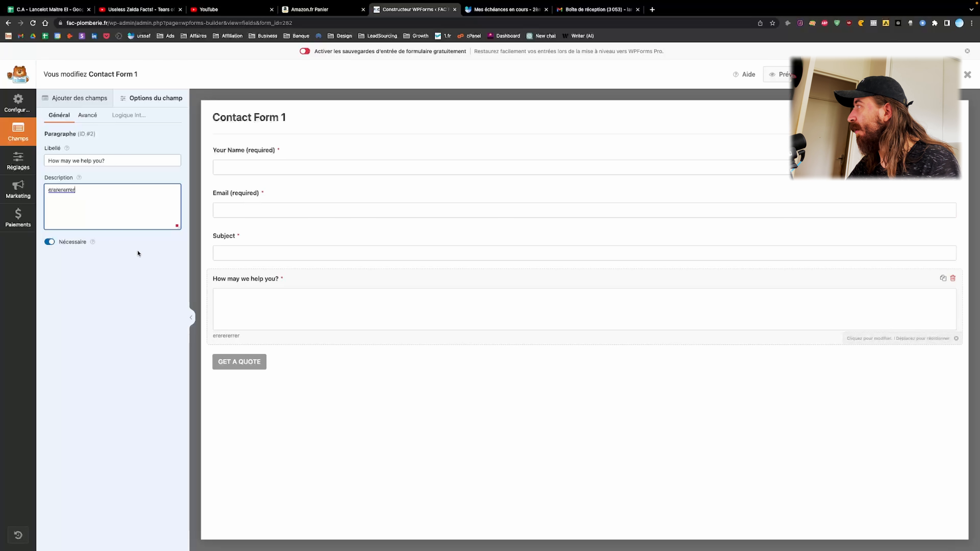
left_click(22, 162)
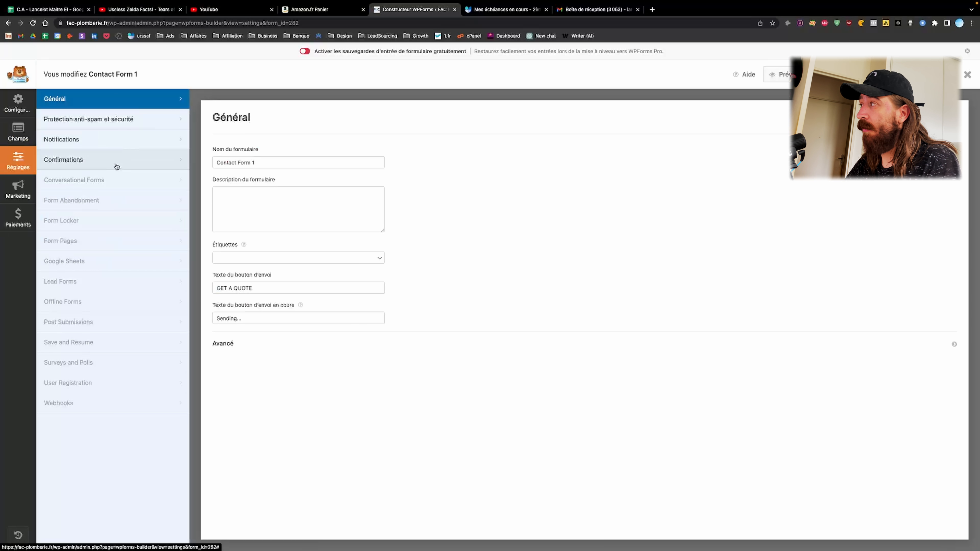
Replace {admin_email} in the notification recipient with contact@domaine
left_click(153, 147)
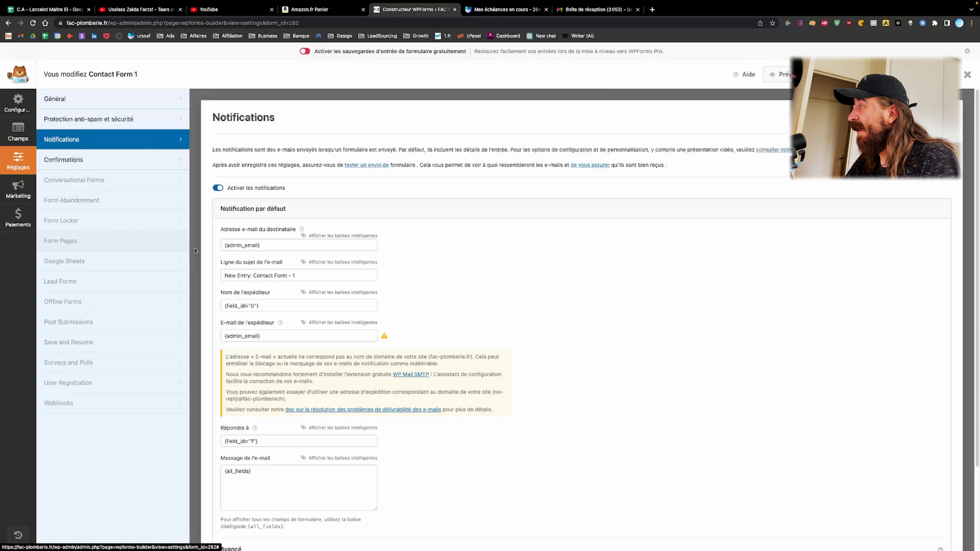
left_click(267, 247)
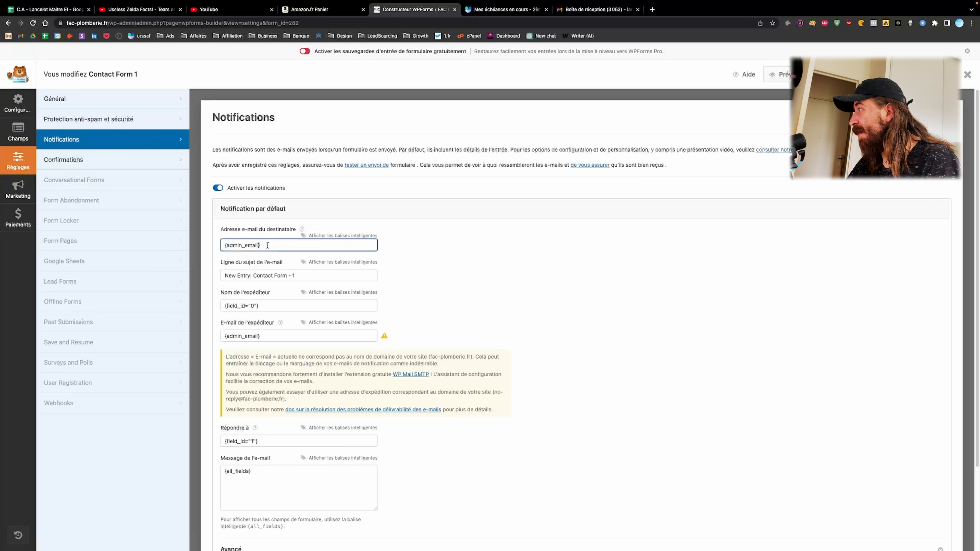
triple_click(267, 245)
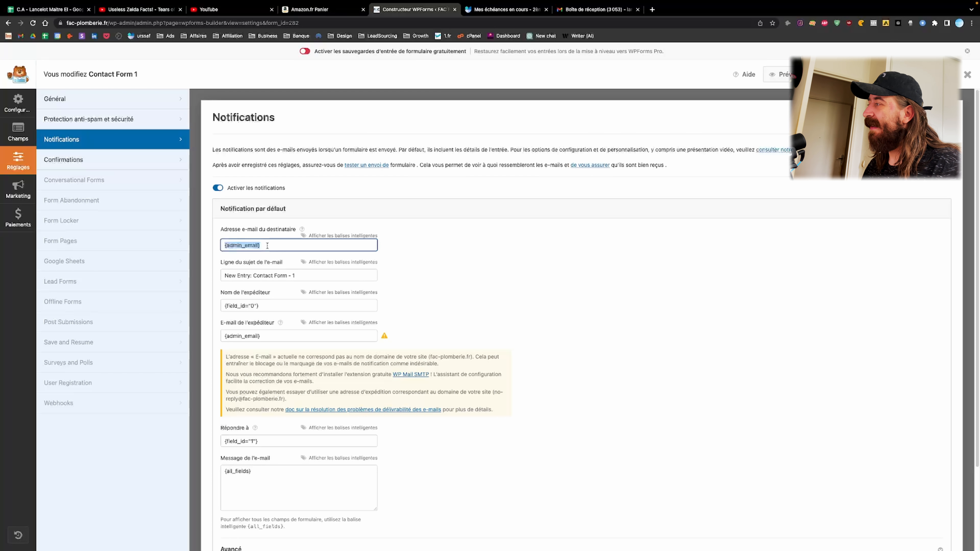
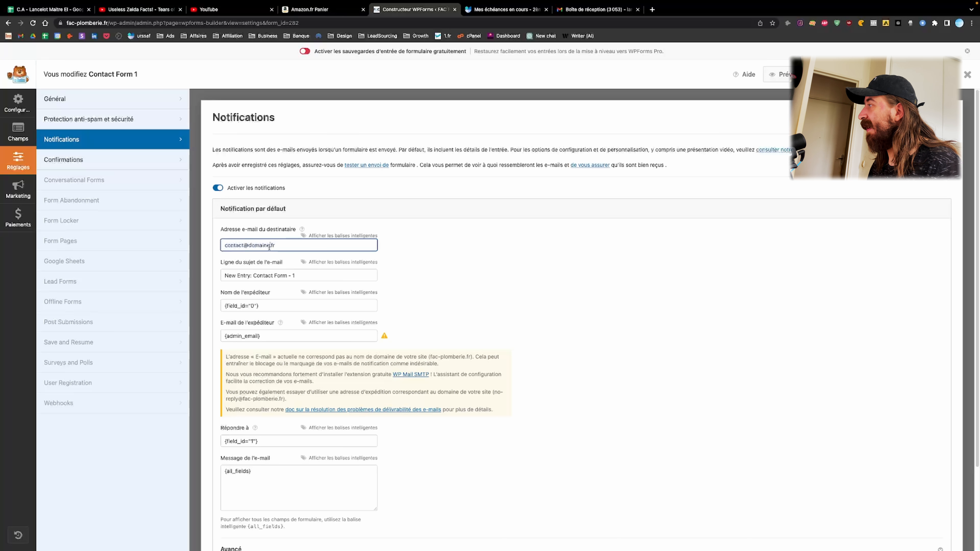
Copy contact@domaine into the sender e-mail field and review the subject and message body
key("ctrl+a")
key("ctrl+c")
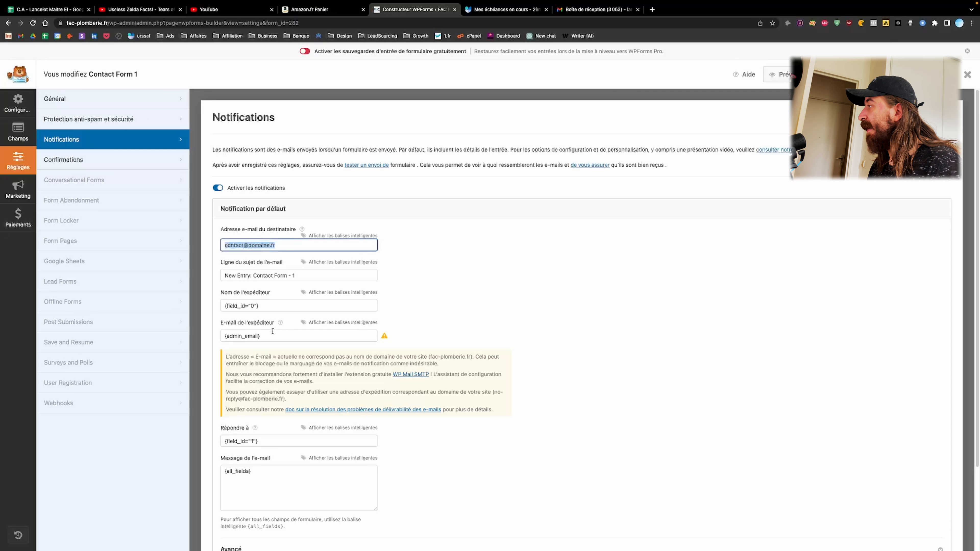
left_click(272, 336)
key("ctrl+a")
key("ctrl+v")
left_click(405, 306)
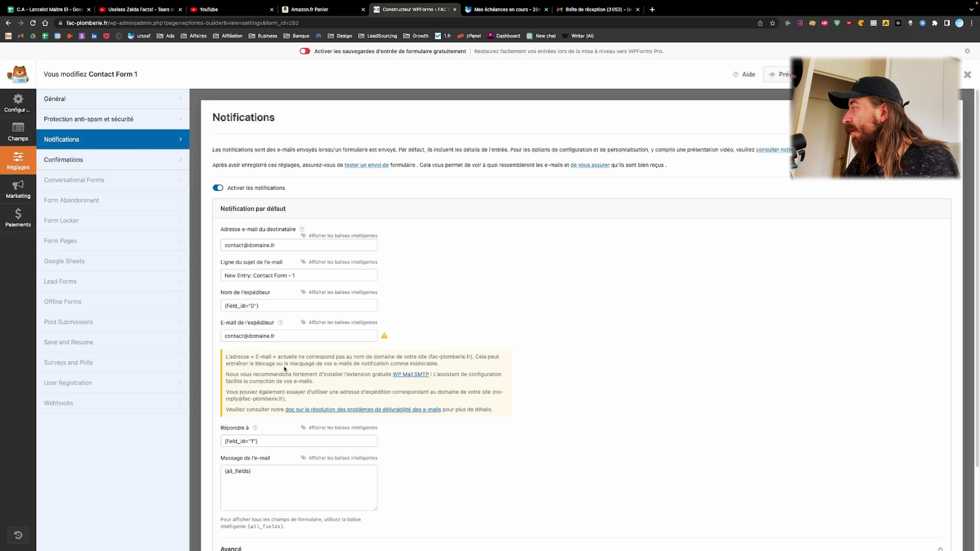
left_click(244, 273)
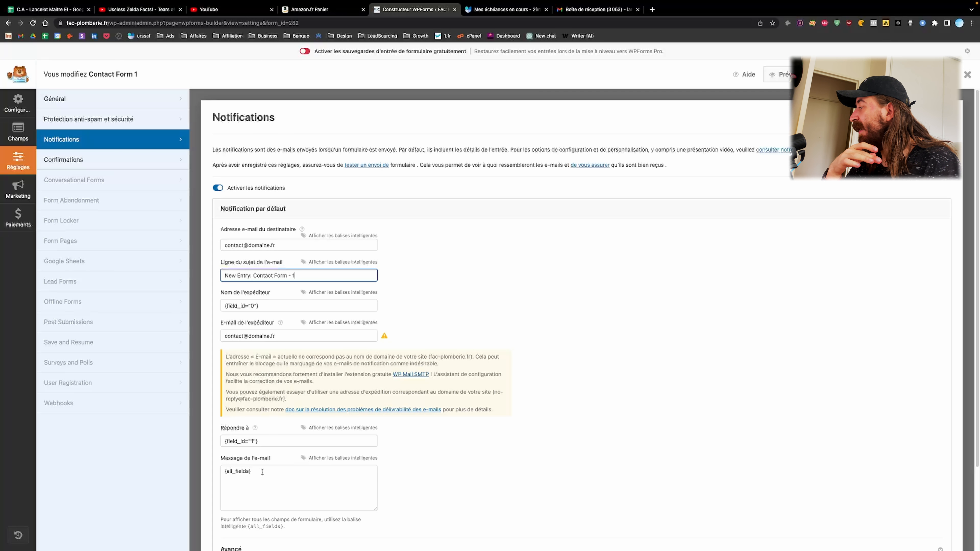
left_click(227, 476)
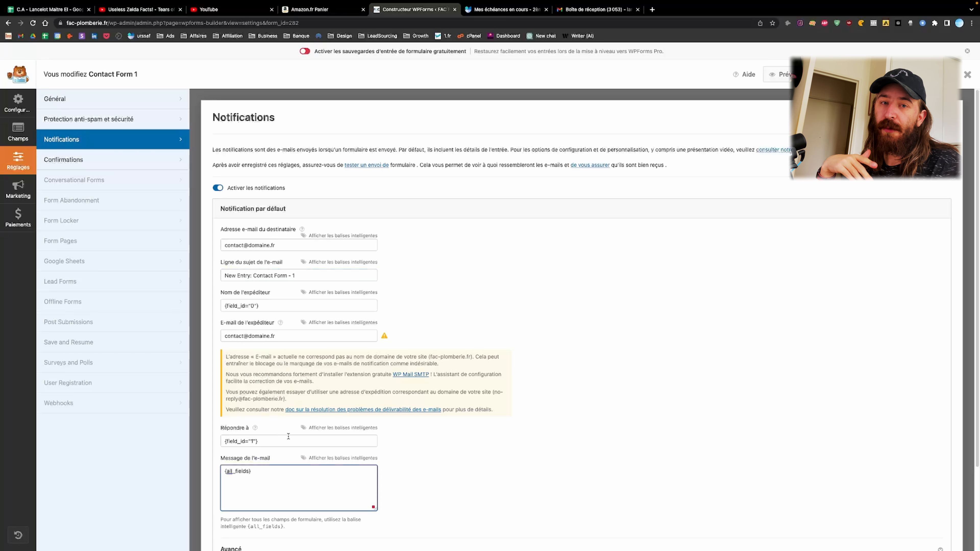
scroll(290, 435, "down", 3)
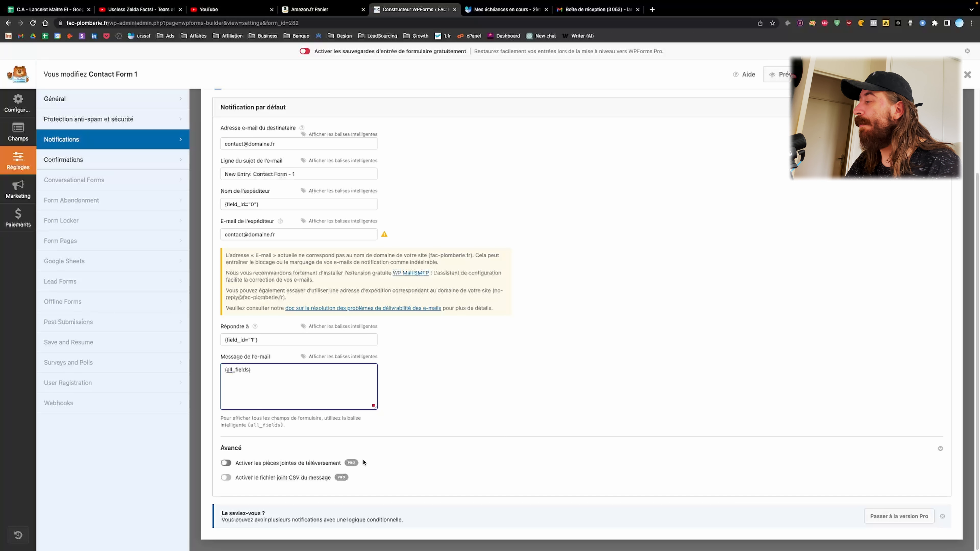
scroll(355, 463, "up", 3)
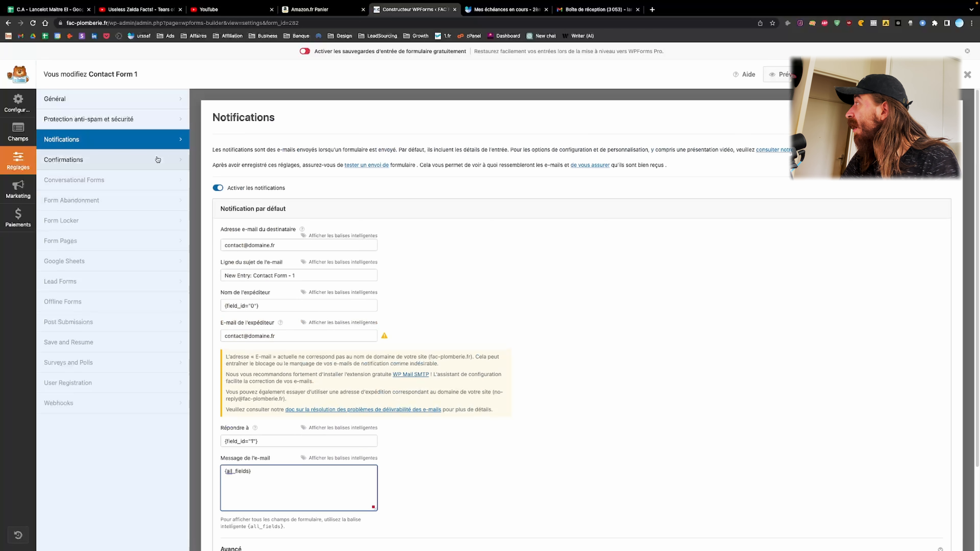
left_click(17, 105)
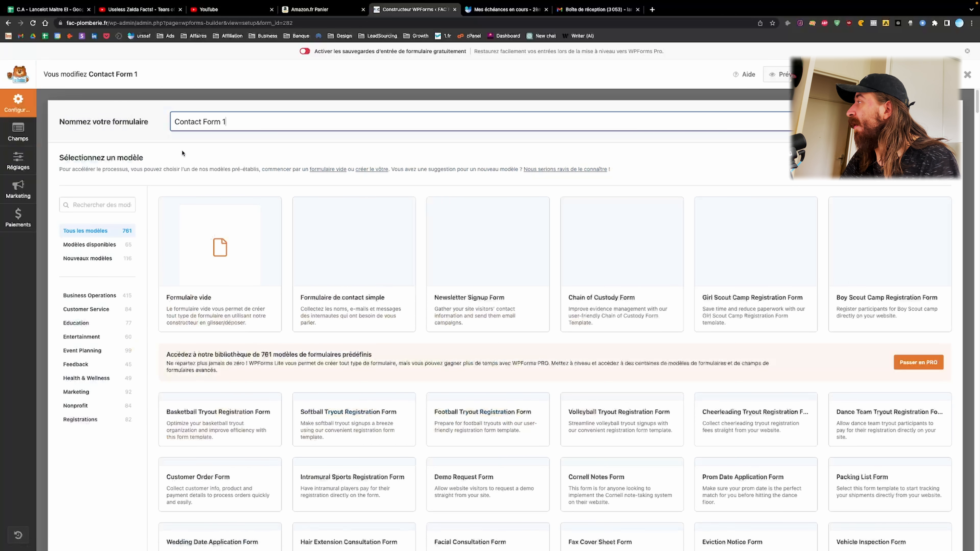
left_click(20, 135)
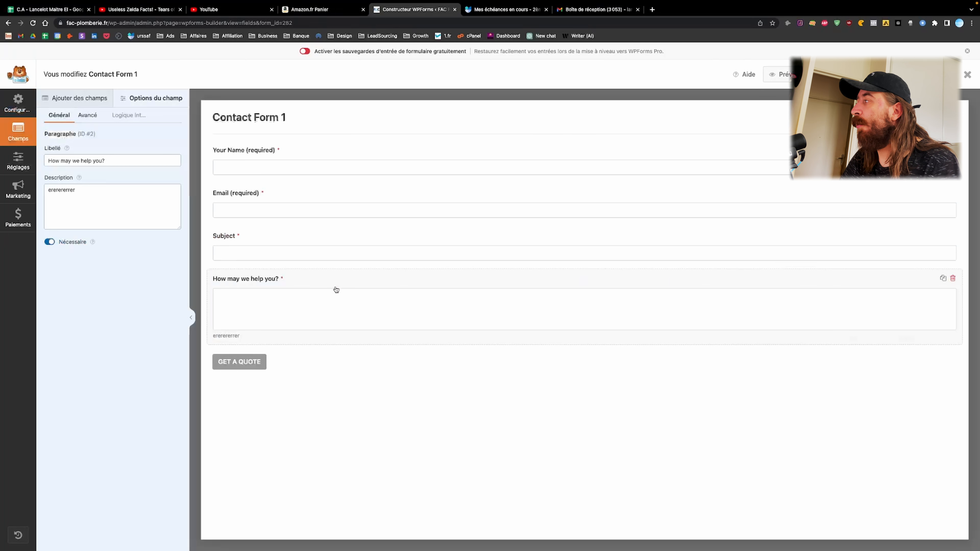
left_click(18, 159)
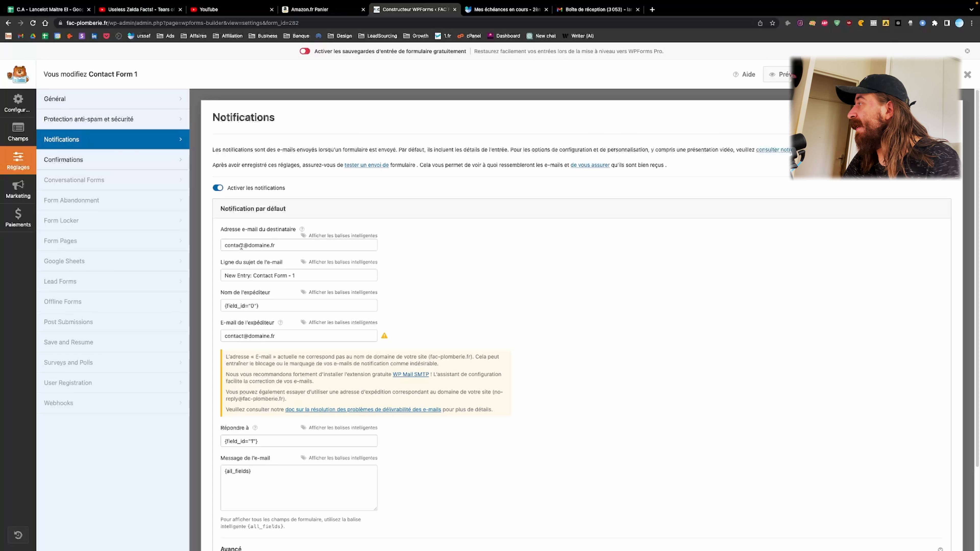
left_click_drag(279, 246, 187, 243)
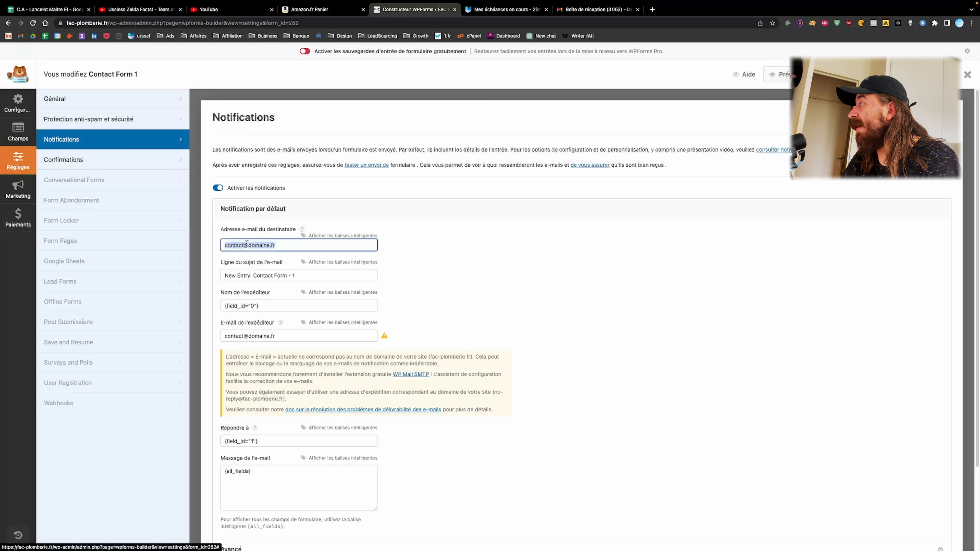
left_click(413, 255)
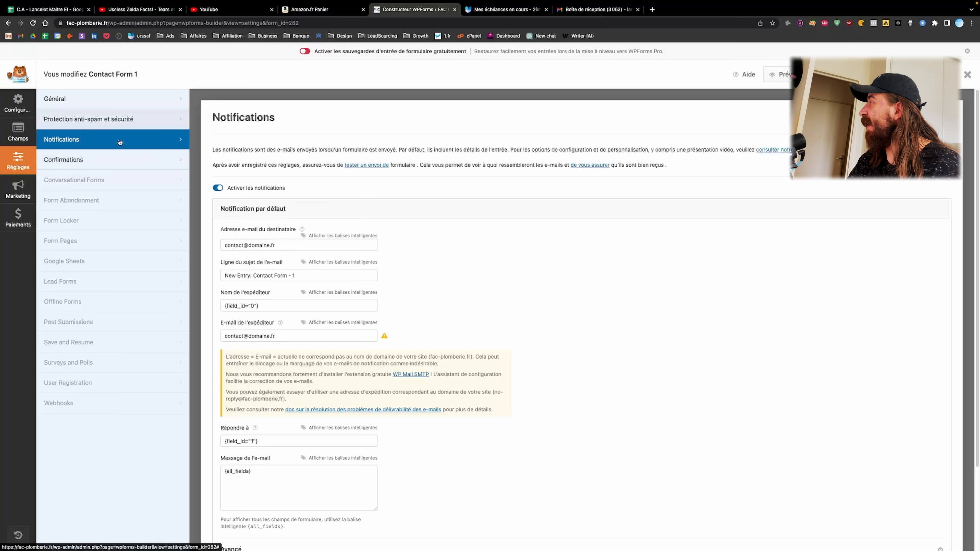
left_click(17, 132)
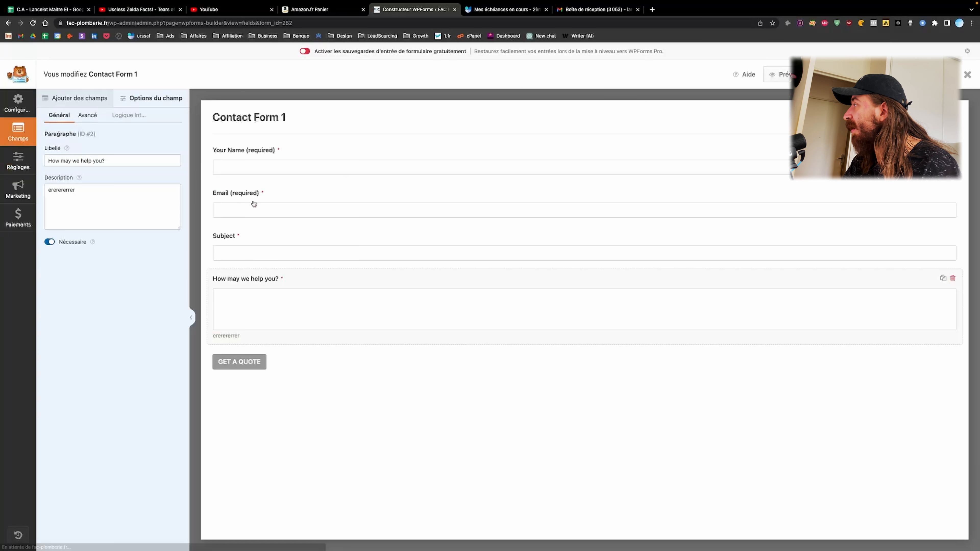
left_click(103, 199)
left_click(28, 166)
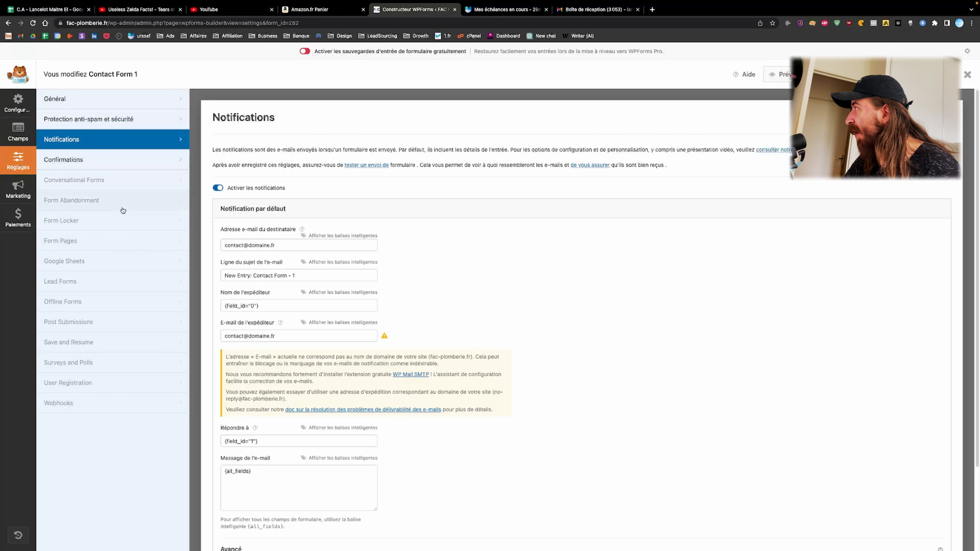
Look through the Conversational Forms and Confirmations settings, dismissing the Pro upgrade notice
left_click(130, 181)
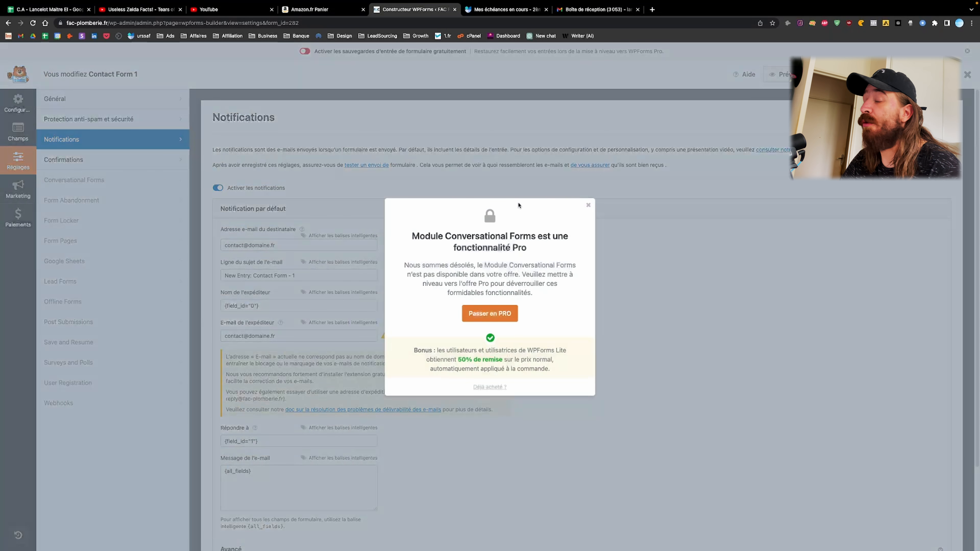
left_click(589, 206)
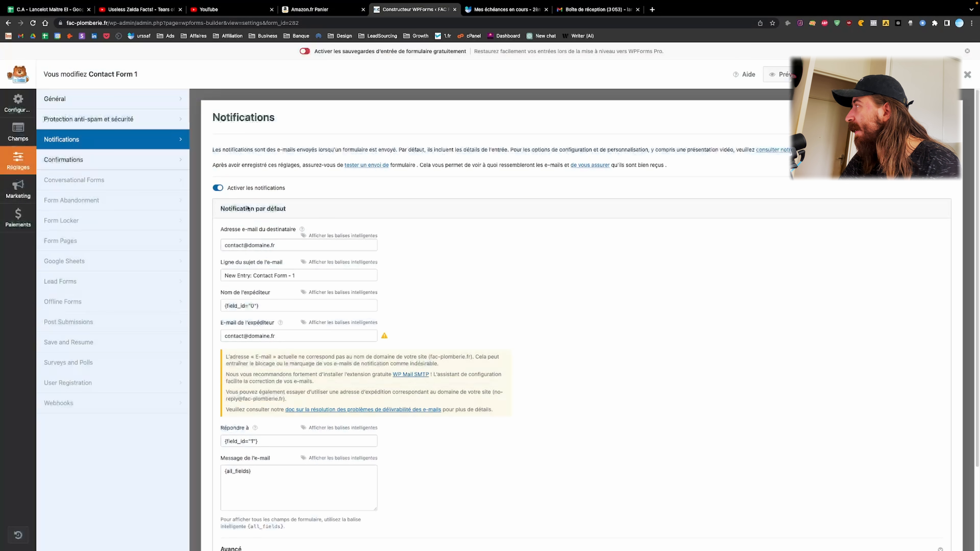
left_click(156, 166)
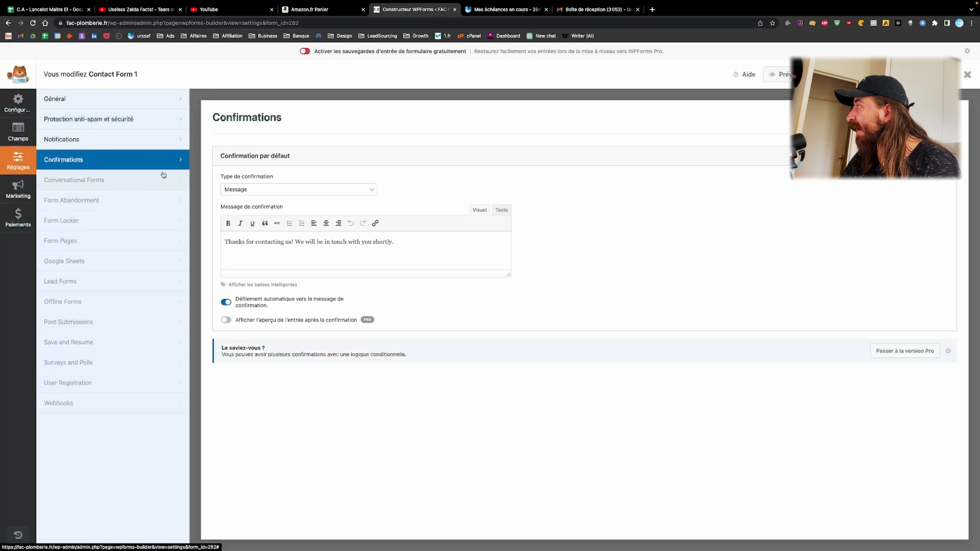
double_click(262, 241)
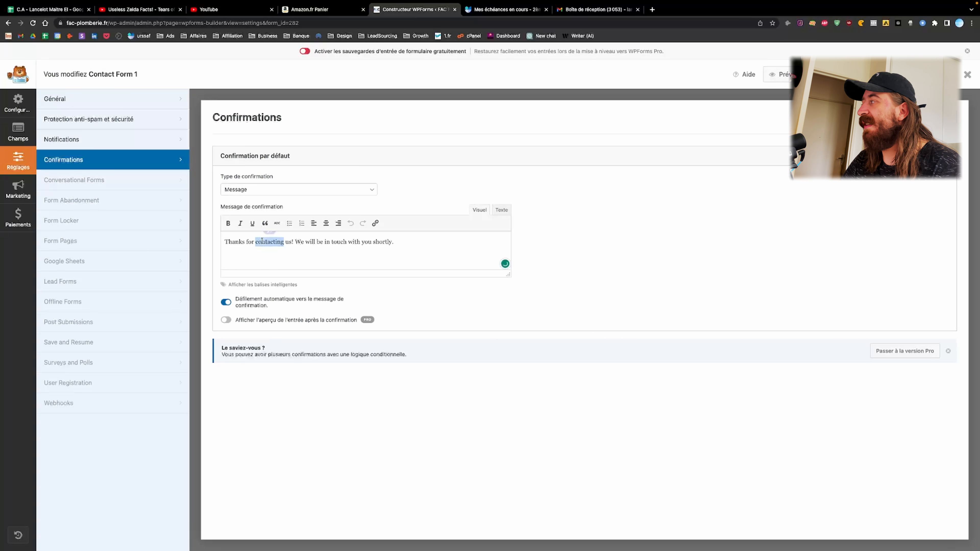
left_click(584, 252)
Browse the Notifications, anti-spam, General and Advanced settings, then open the Configurer template gallery
left_click(80, 141)
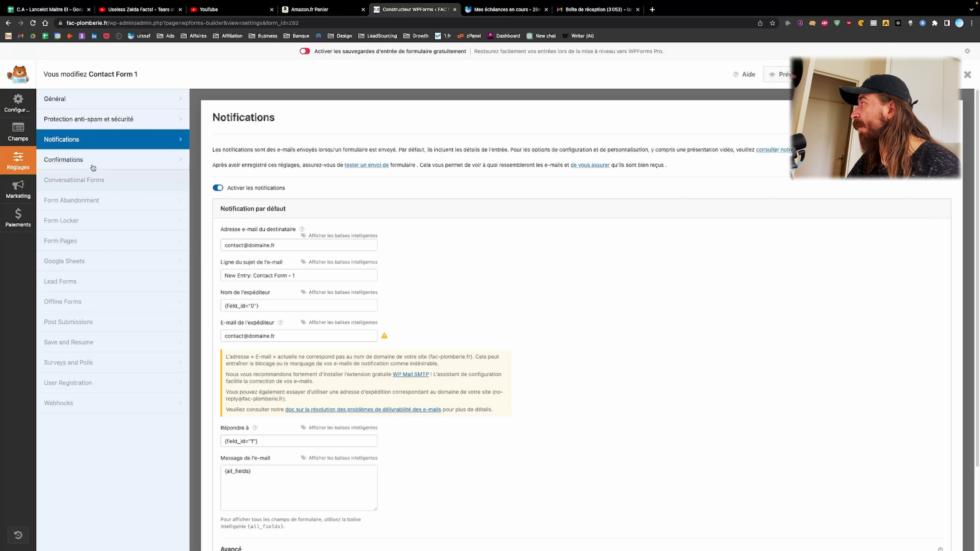
left_click(120, 124)
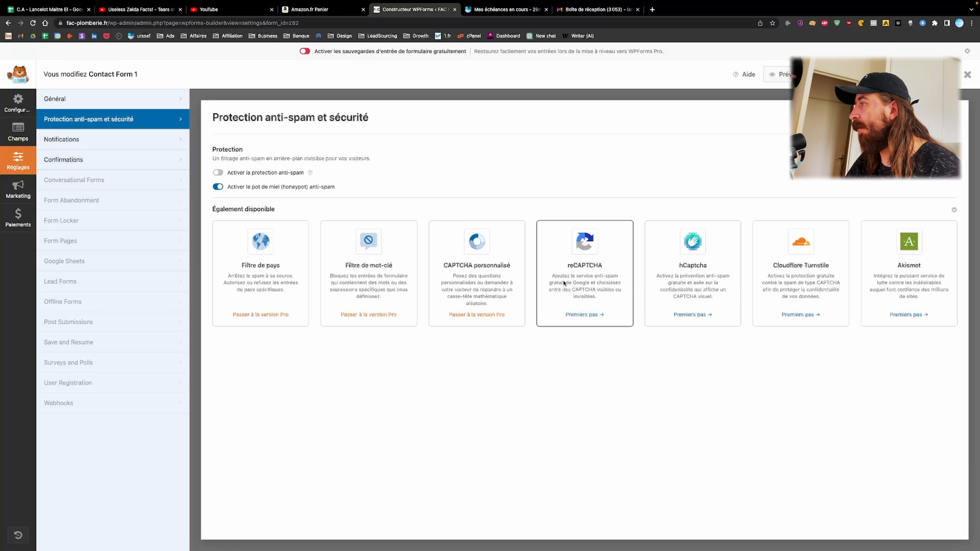
left_click(95, 99)
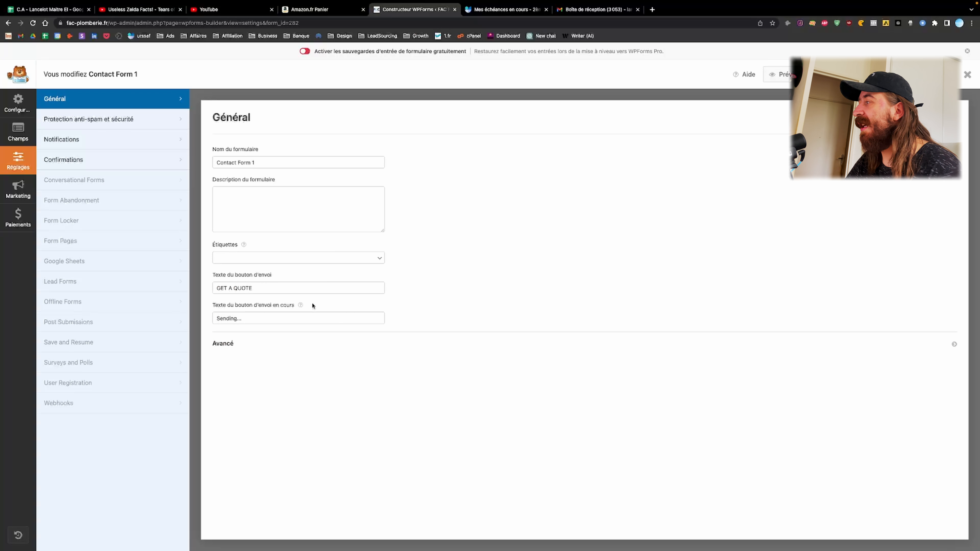
left_click(269, 347)
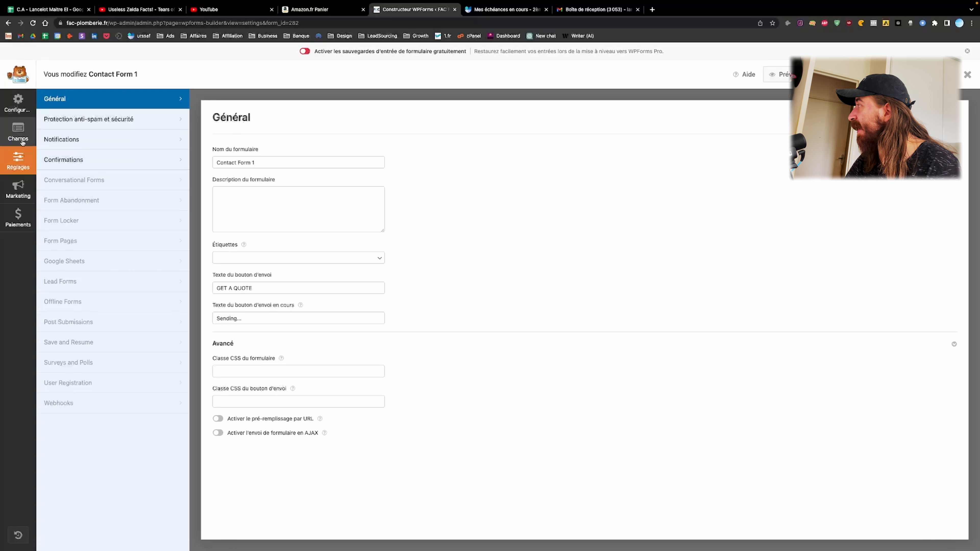
left_click(65, 143)
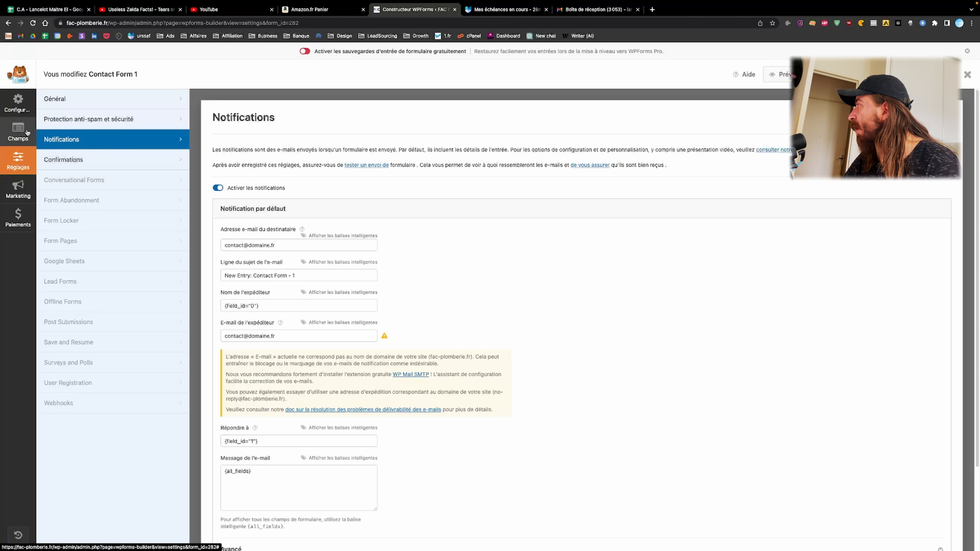
left_click(18, 104)
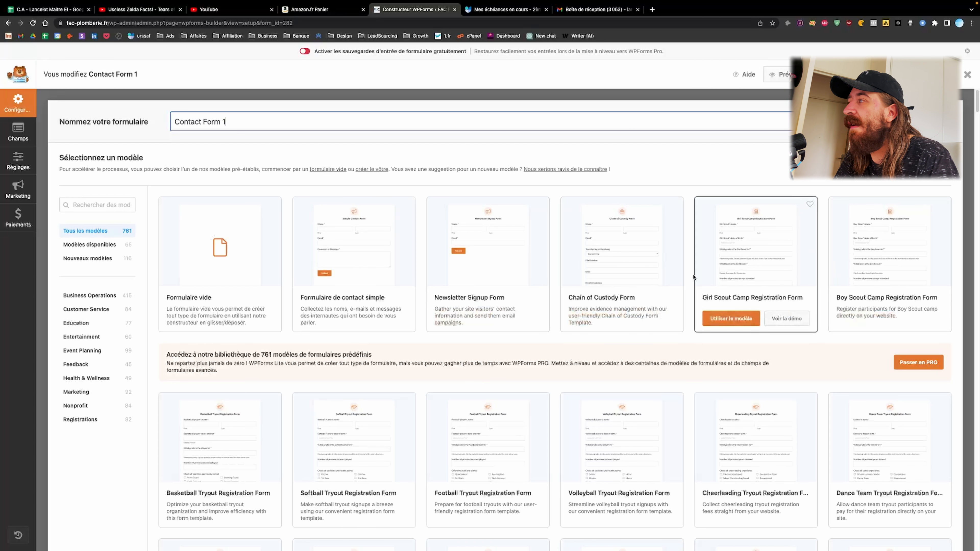
Scroll through the gallery of form templates
scroll(695, 267, "down", 7)
scroll(753, 348, "up", 4)
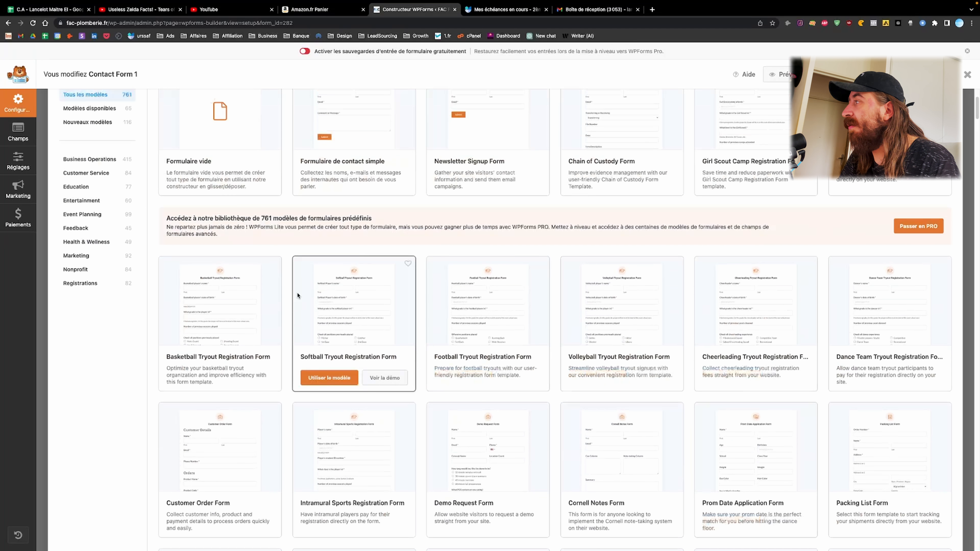
scroll(523, 315, "down", 19)
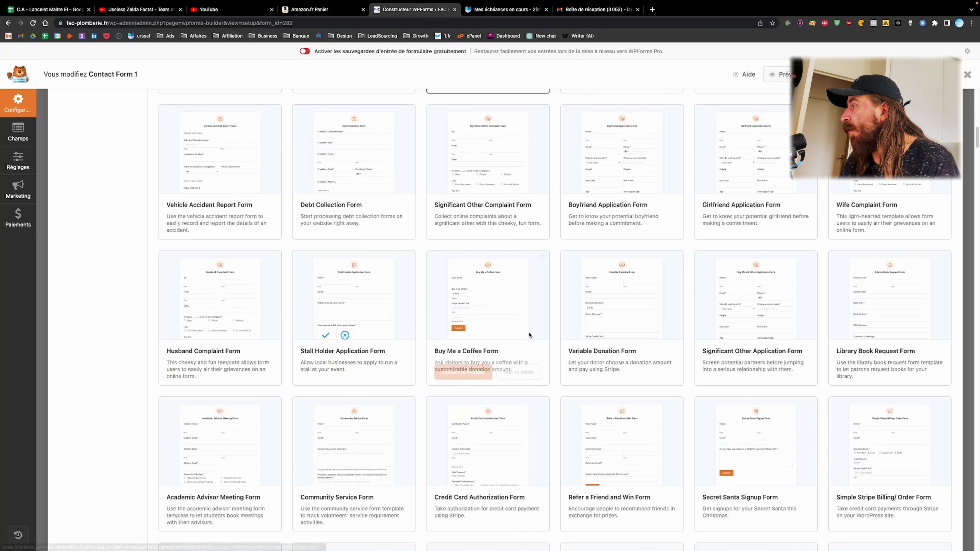
scroll(530, 336, "down", 11)
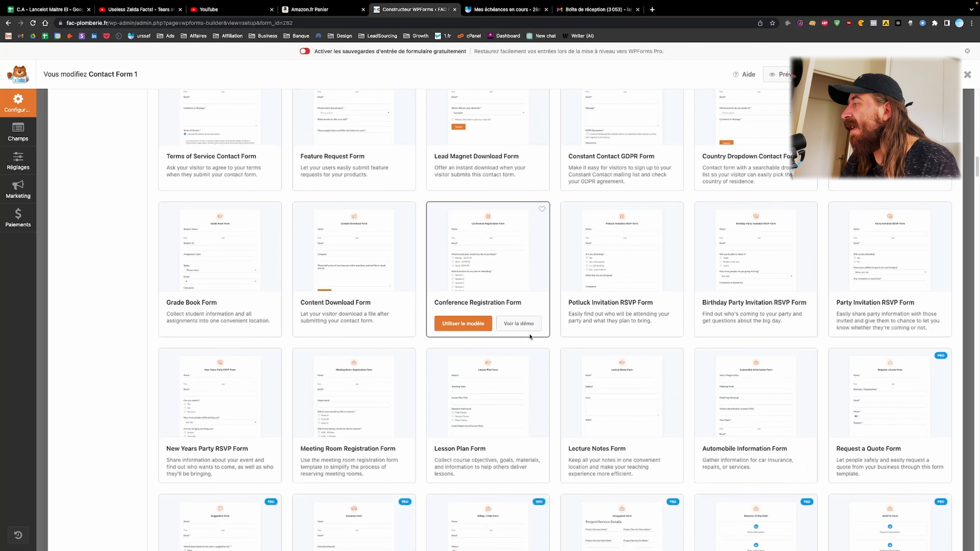
scroll(530, 336, "down", 4)
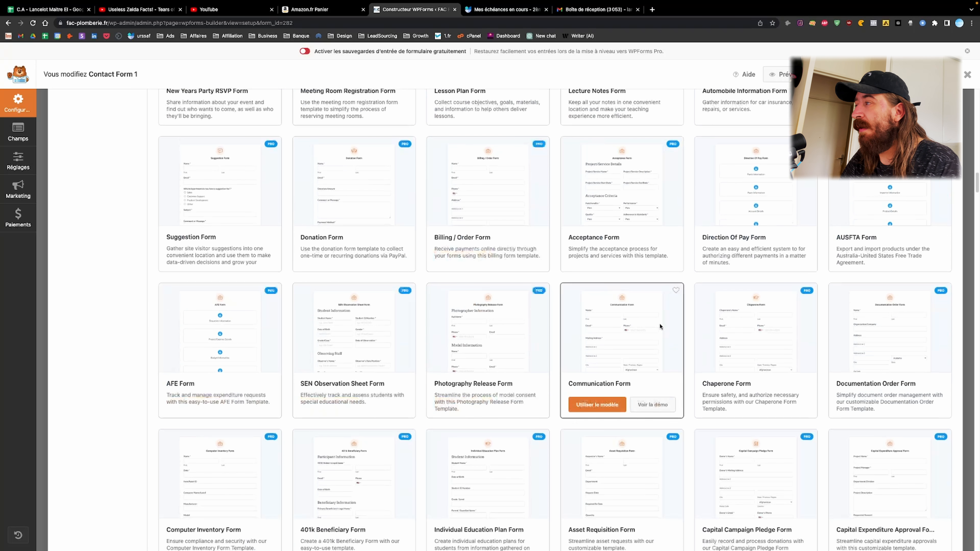
scroll(660, 322, "up", 14)
scroll(643, 333, "up", 10)
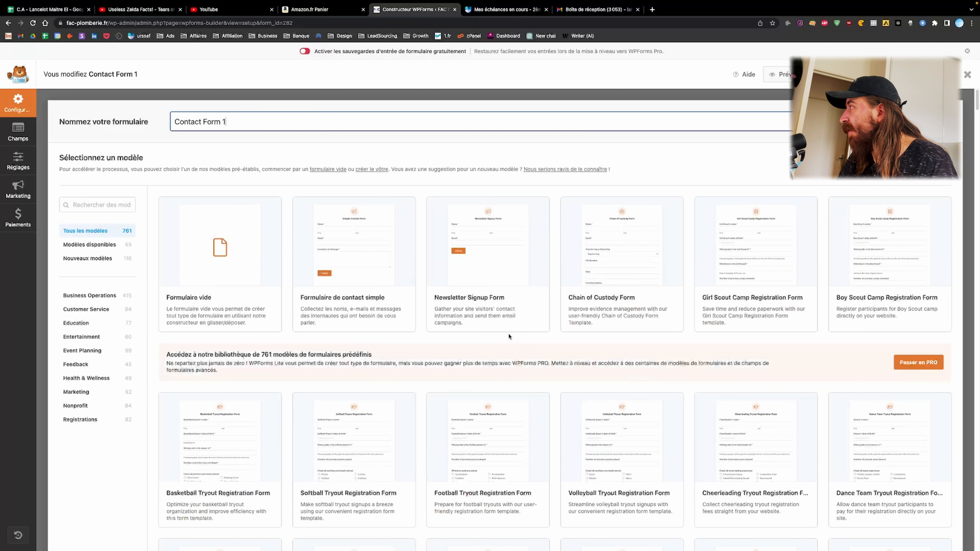
Filter the templates to Marketing, browse them, and return to Contact Form 1's fields
mouse_move(383, 325)
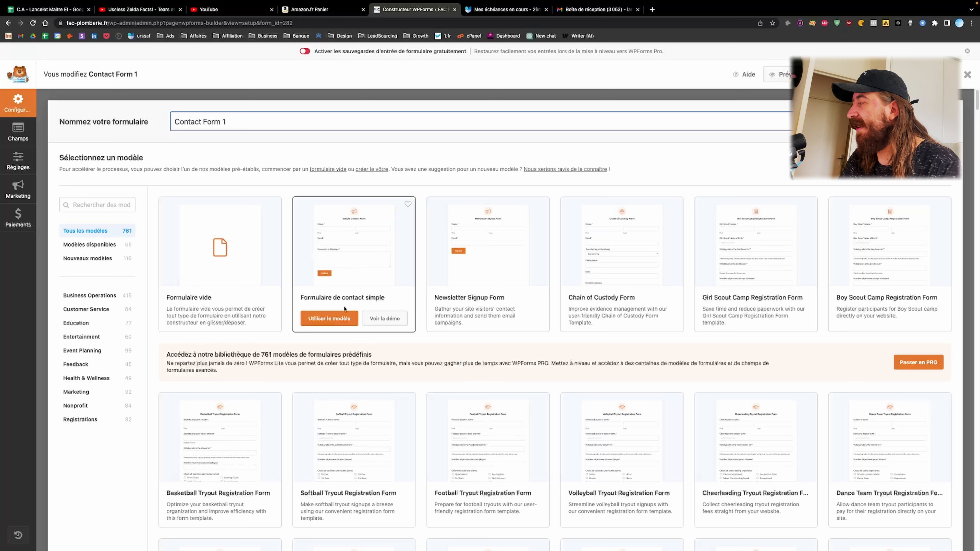
left_click(92, 392)
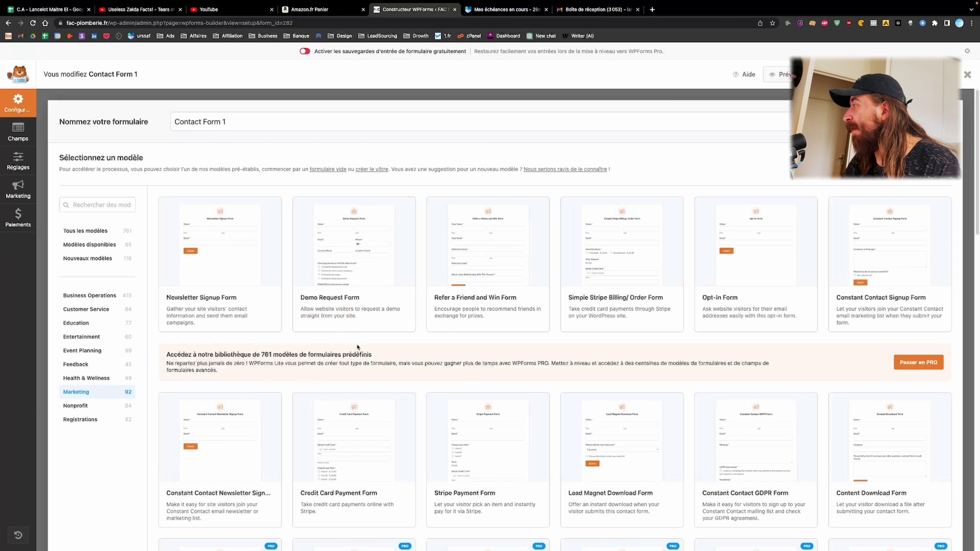
scroll(347, 320, "down", 4)
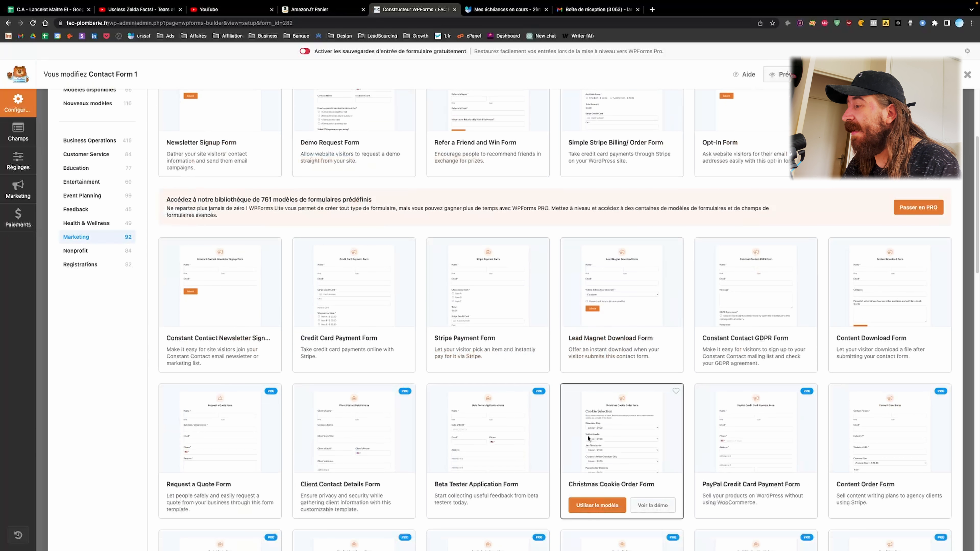
scroll(579, 401, "down", 1)
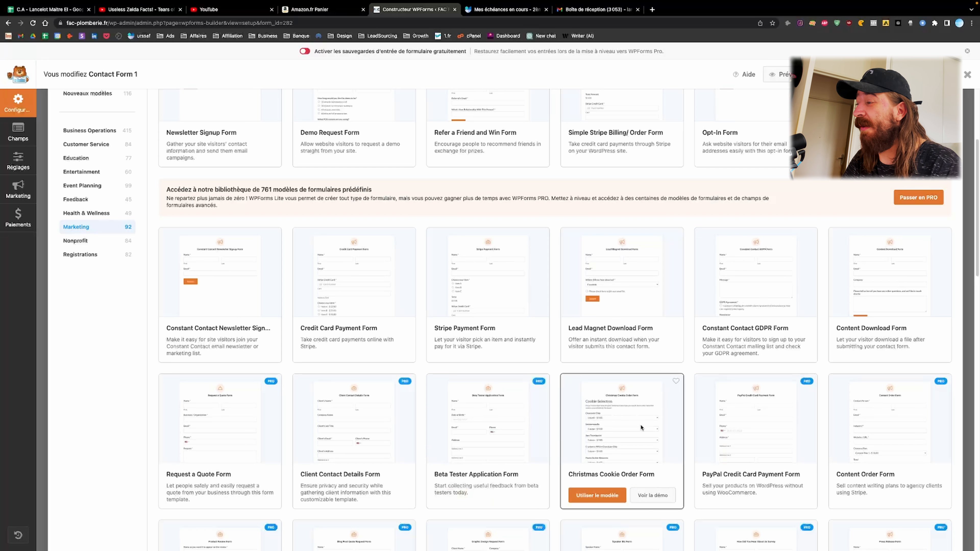
scroll(640, 420, "down", 6)
scroll(485, 435, "up", 10)
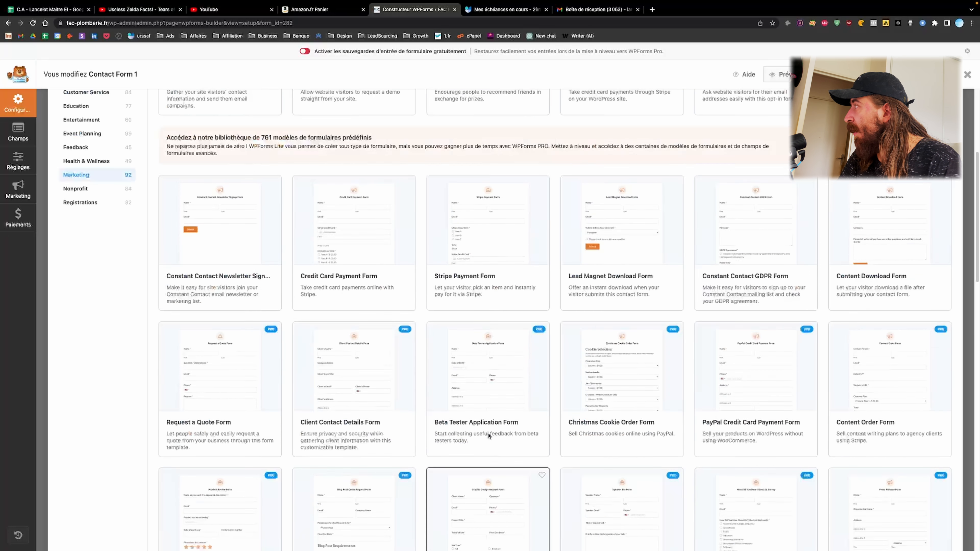
left_click(17, 131)
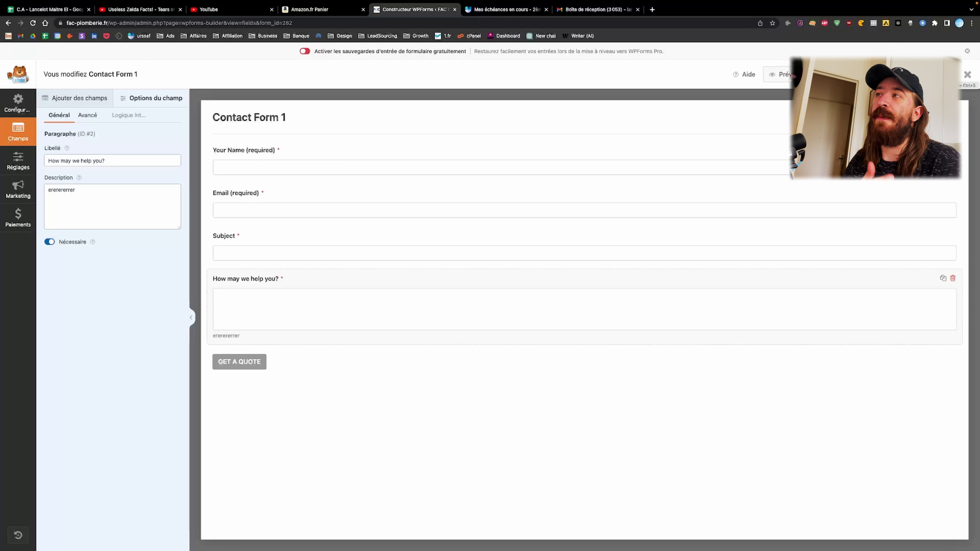
Quit the form builder without saving and start a new WordPress page
left_click(969, 76)
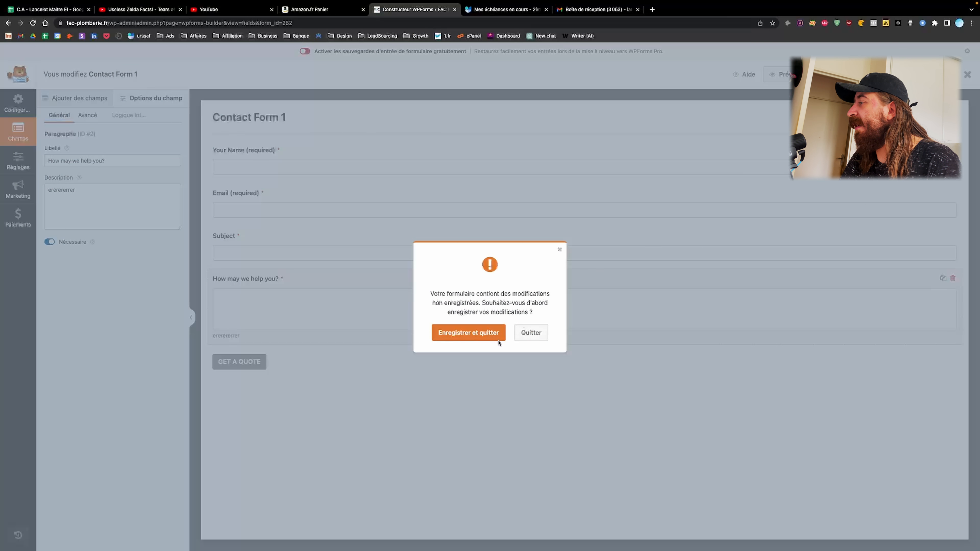
left_click(531, 332)
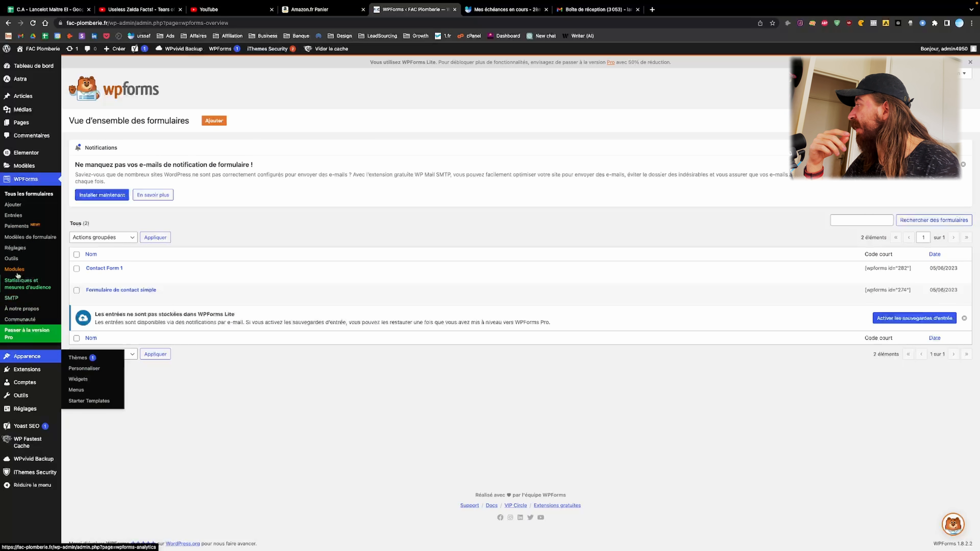
left_click(31, 124)
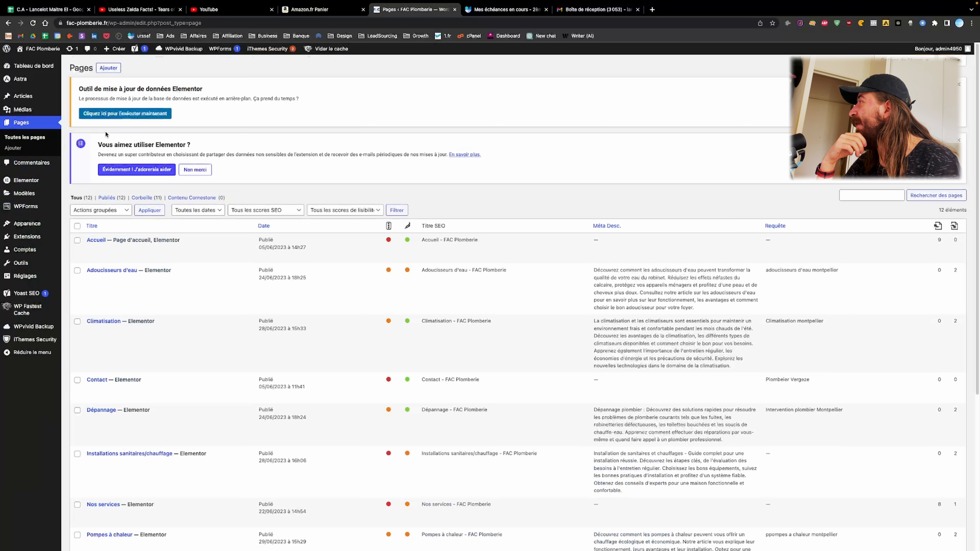
left_click(109, 68)
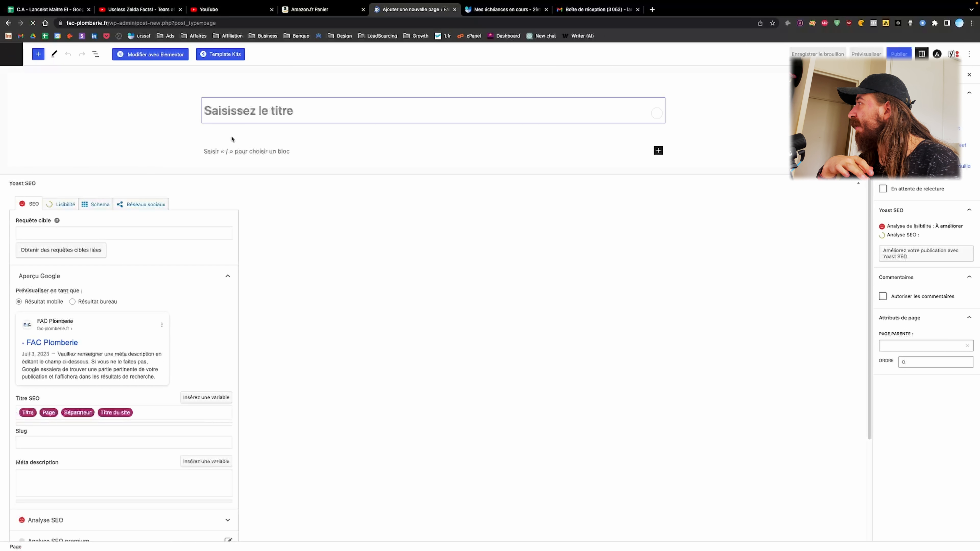
Title the new page 'test' and open it in Elementor
left_click(265, 115)
type("etst")
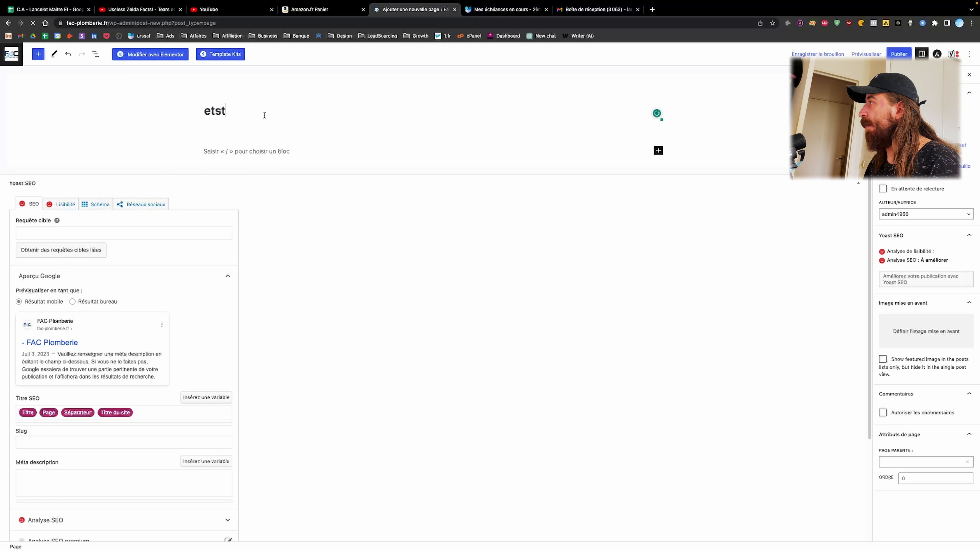
key("BackSpace")
key("BackSpace")
key("BackSpace")
key("BackSpace")
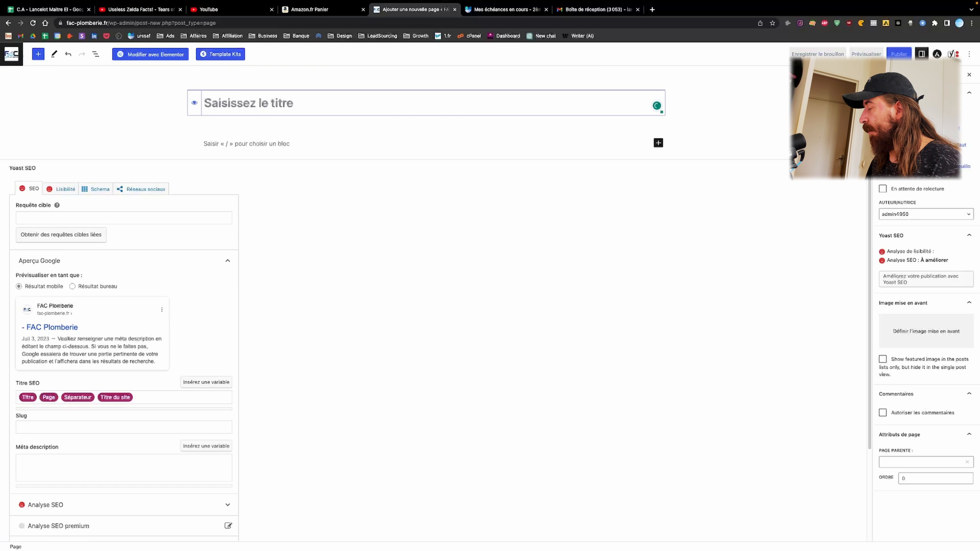
type("test")
left_click(150, 54)
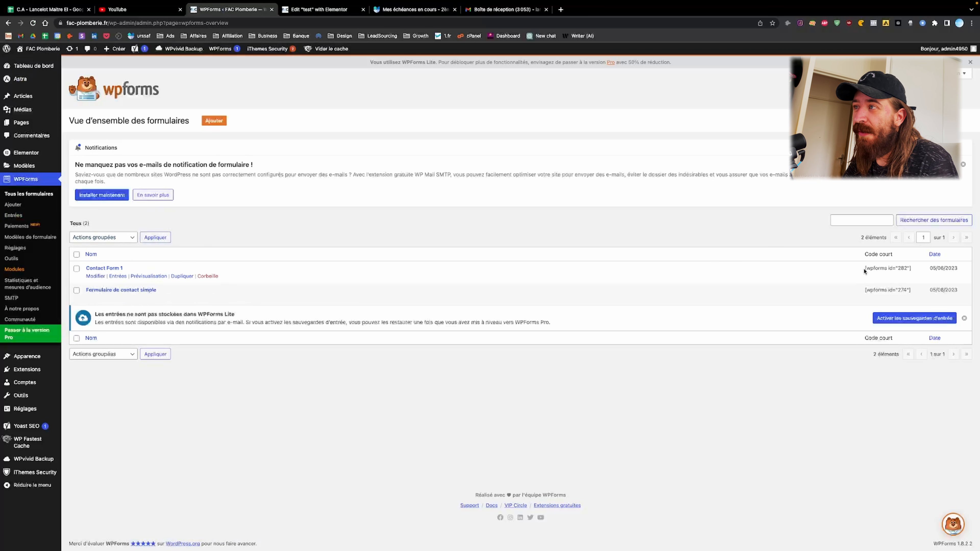
Copy the [wpforms id="282"] shortcode and return to the Elementor editor
left_click_drag(863, 270, 917, 272)
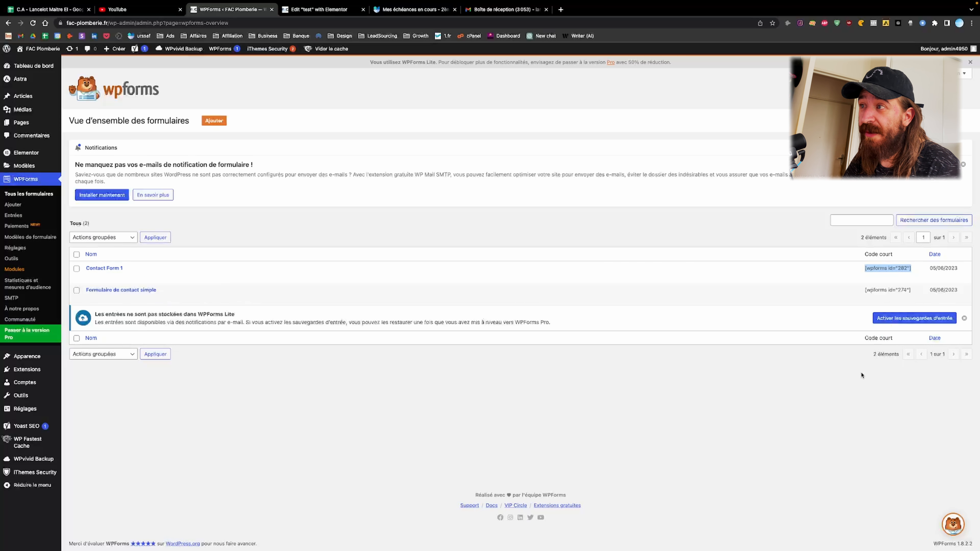
left_click(859, 381)
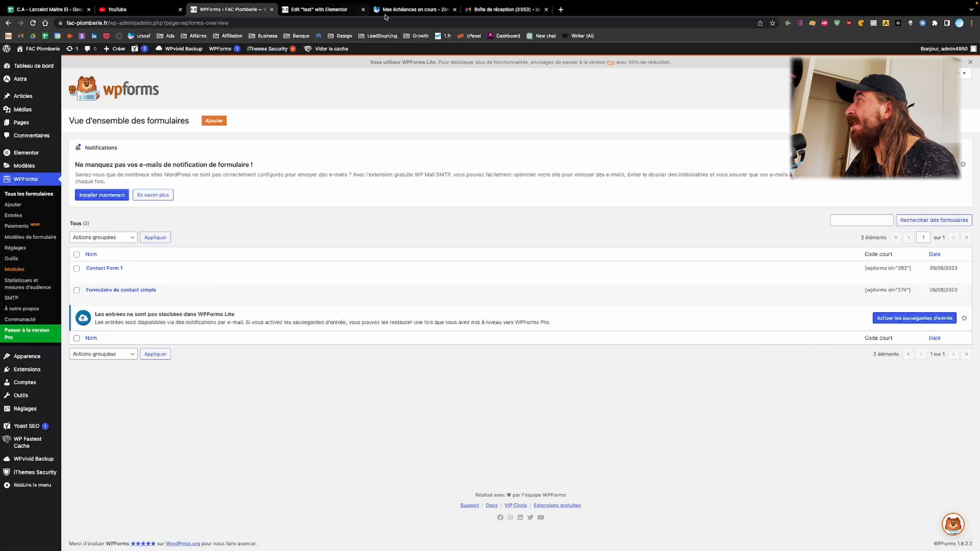
left_click(325, 9)
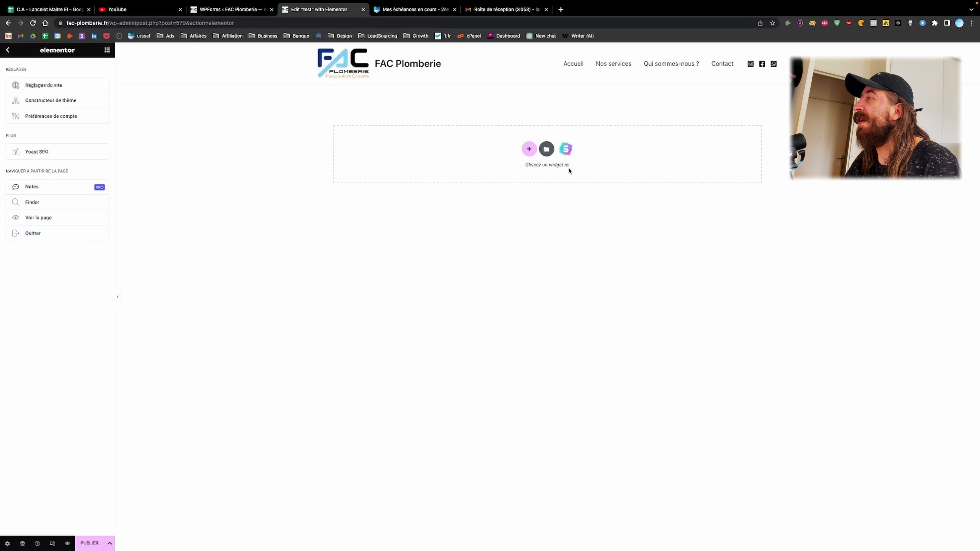
Add a one-column section to the test page and show the widget list
left_click(529, 149)
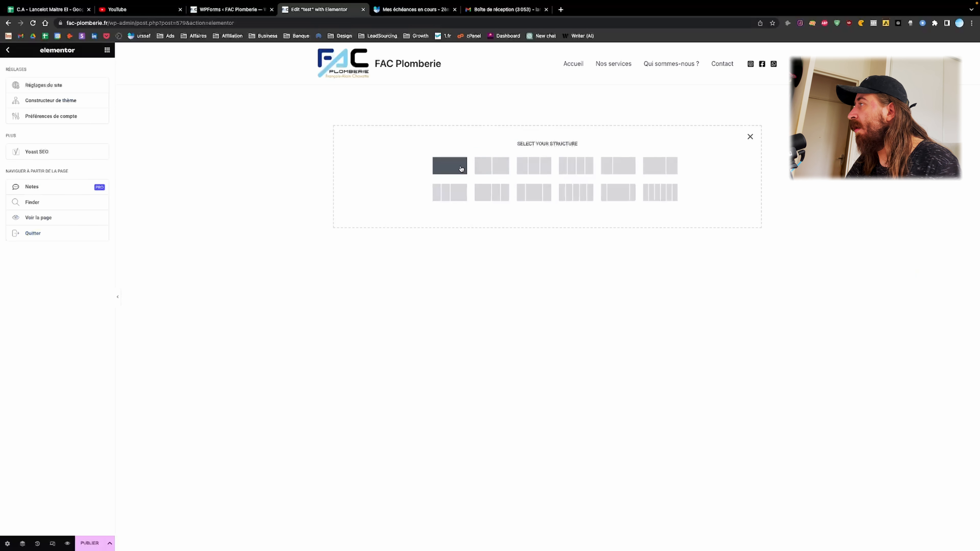
left_click(449, 165)
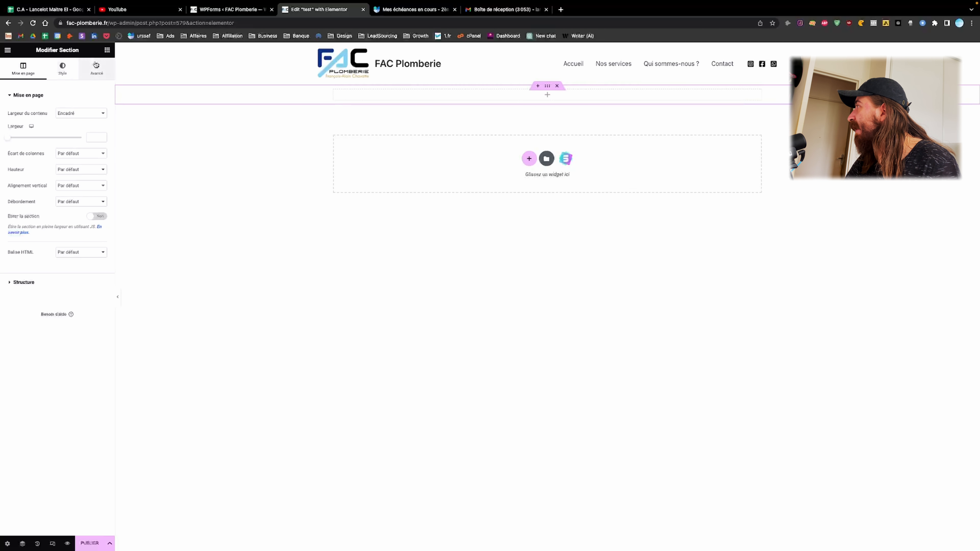
left_click(108, 51)
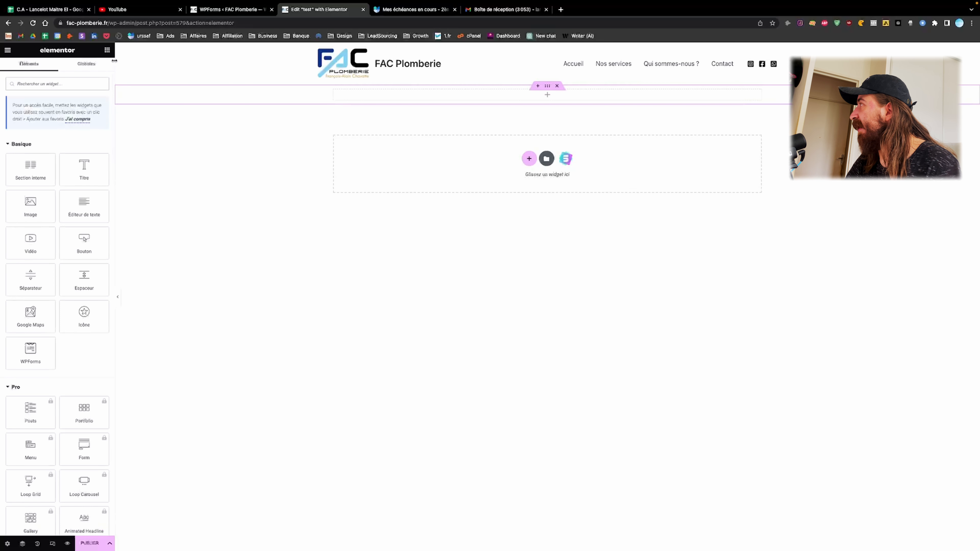